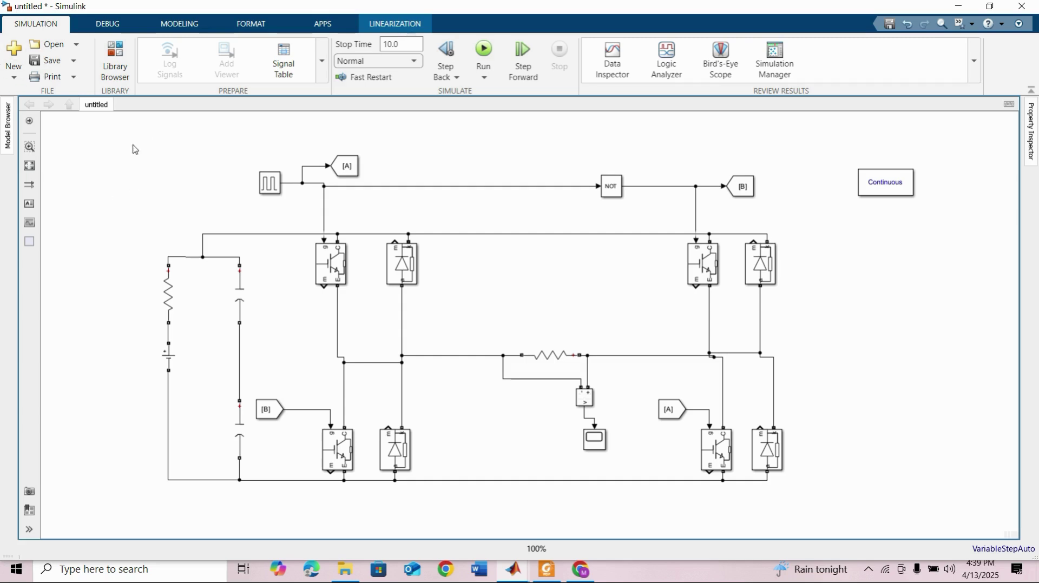
Copy the entire SPWM block diagram from the untitled2 model and paste it into a new blank model.
mouse_move(514, 569)
left_click(502, 518)
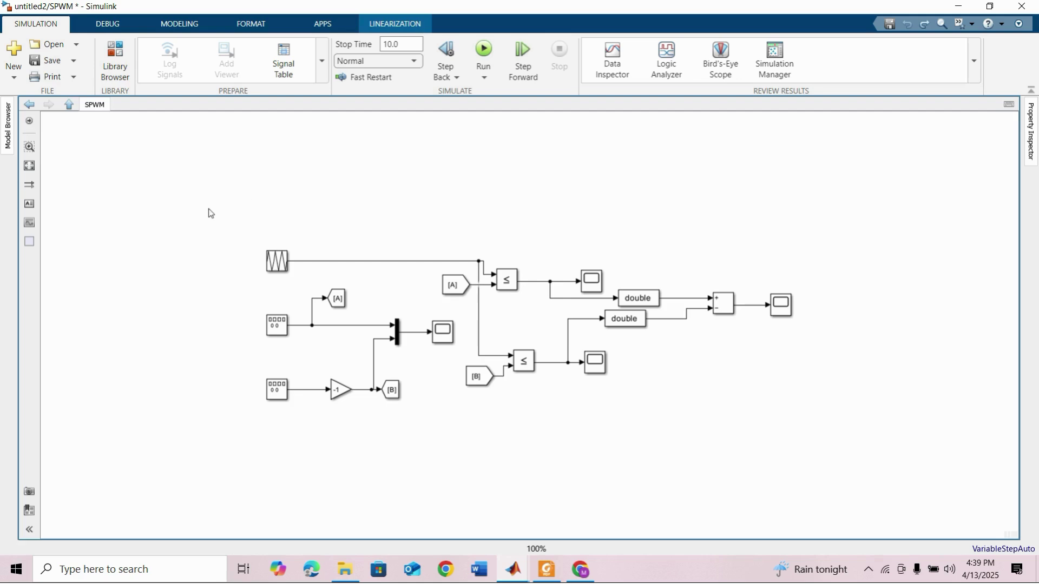
left_click_drag(216, 212, 864, 413)
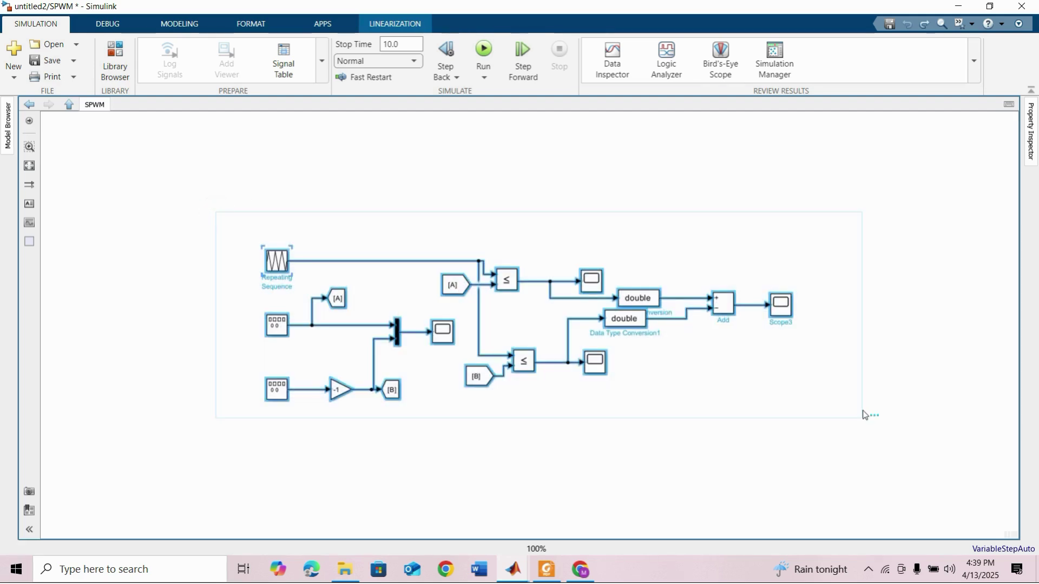
left_click(15, 49)
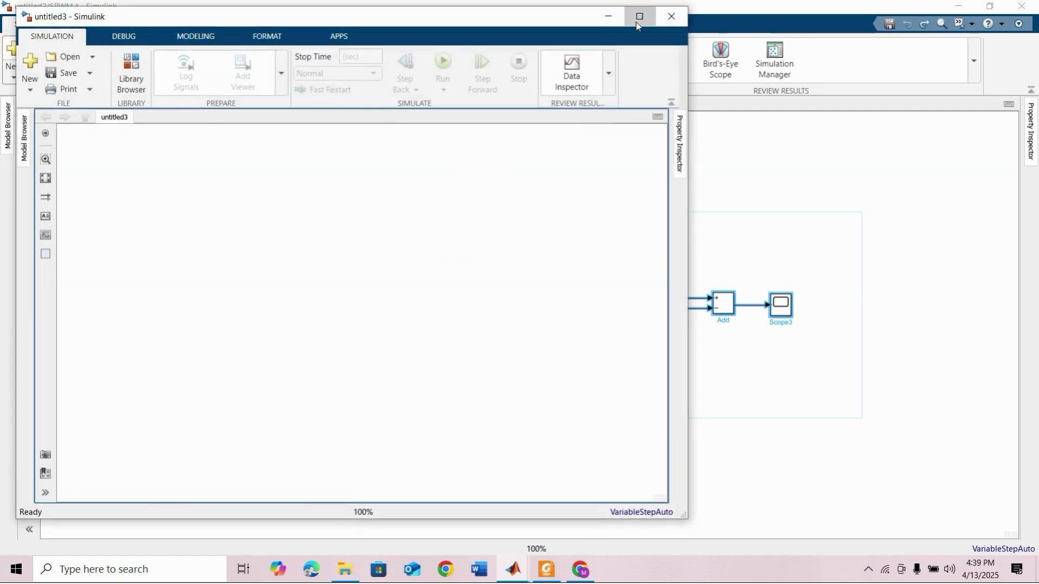
left_click(637, 25)
left_click(265, 221)
key("ctrl+v")
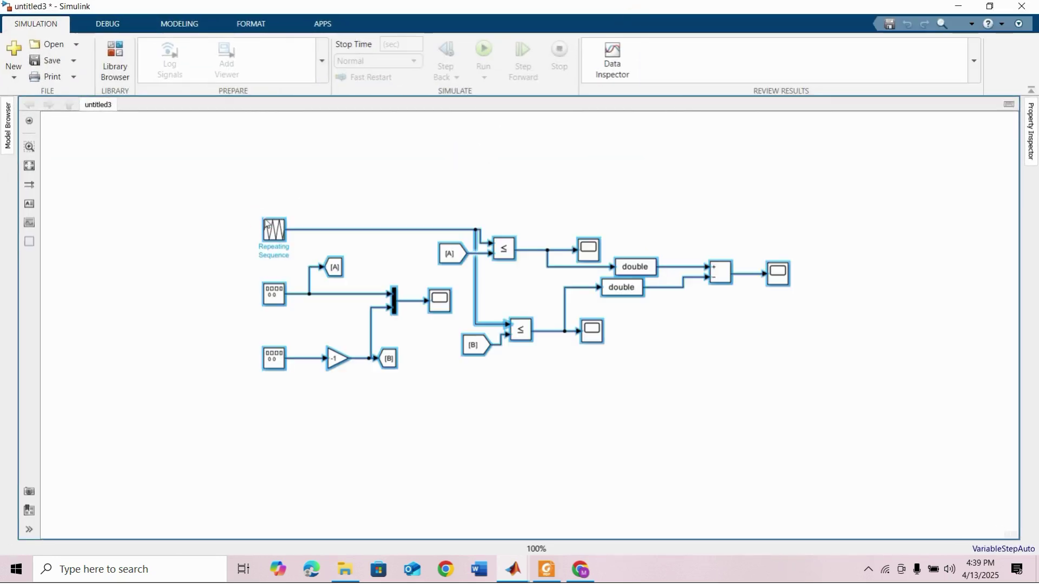
left_click(249, 196)
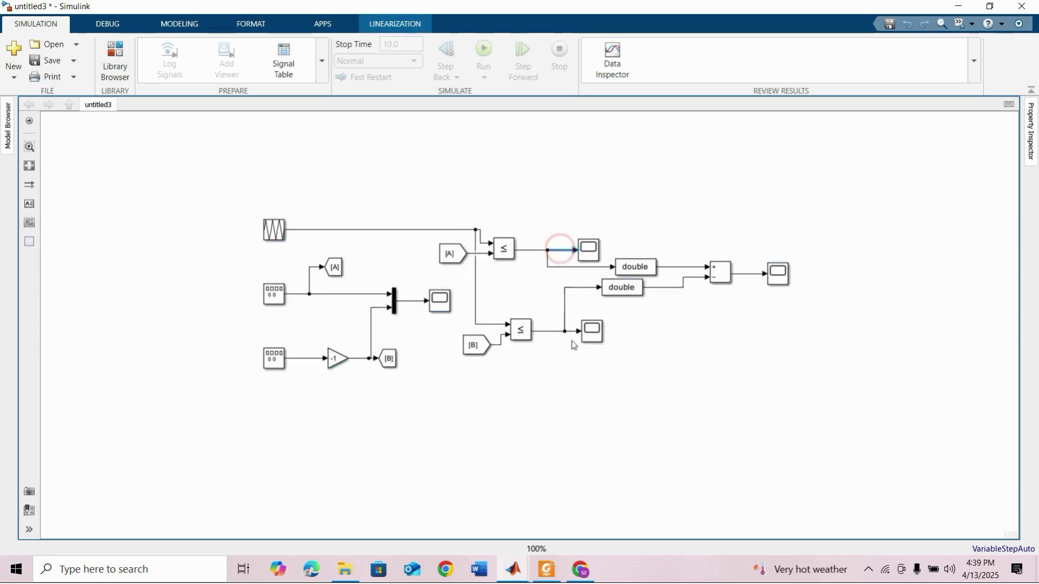
Delete the two double conversion blocks, the Add block and the scope connected to it.
left_click(629, 262)
left_click_drag(626, 243, 819, 306)
key("Delete")
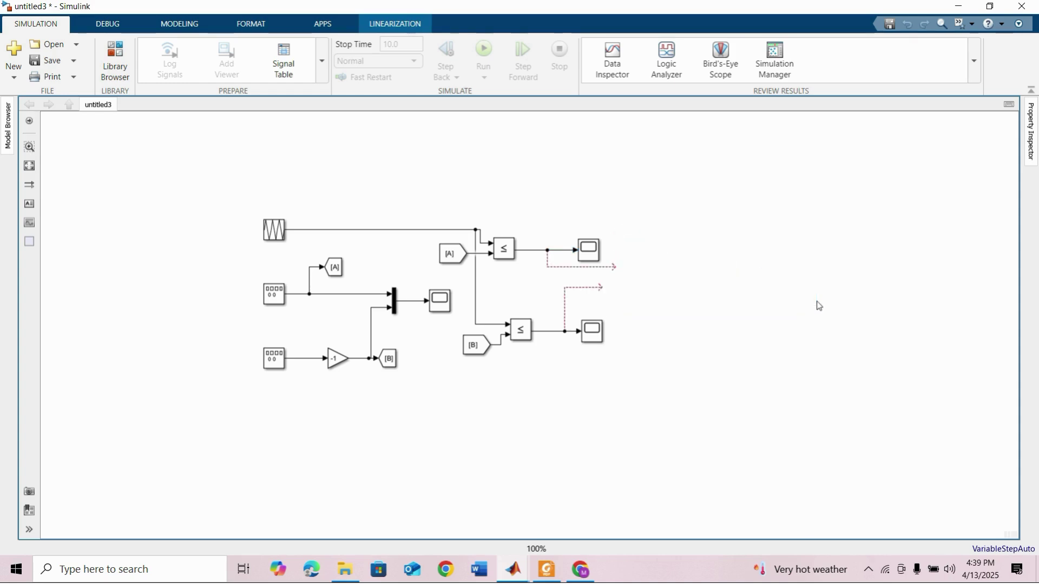
Add an Out1 block, connect it to the upper comparator's open branch and name it gate1.
double_click(709, 205)
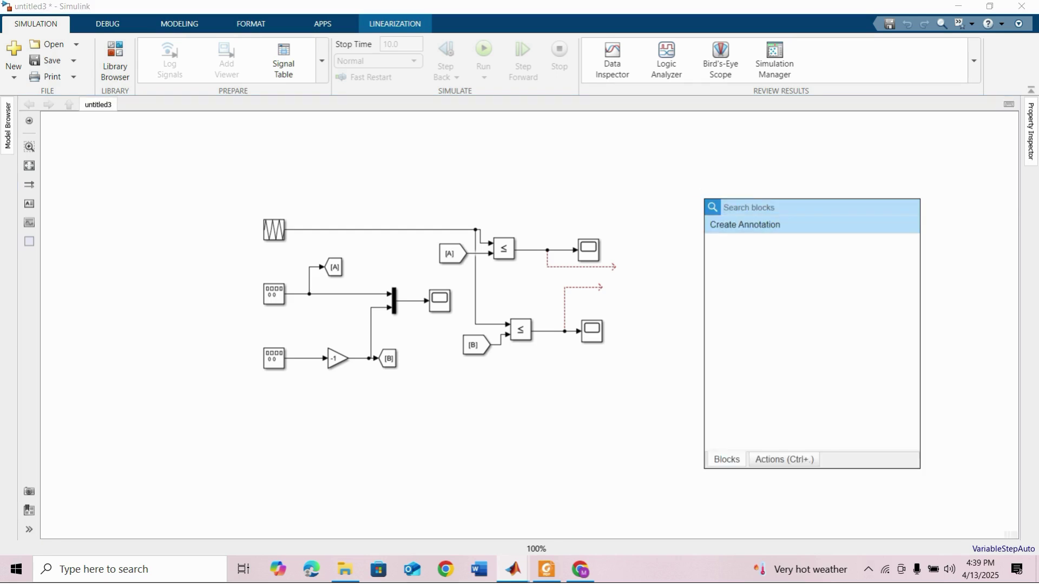
type("out")
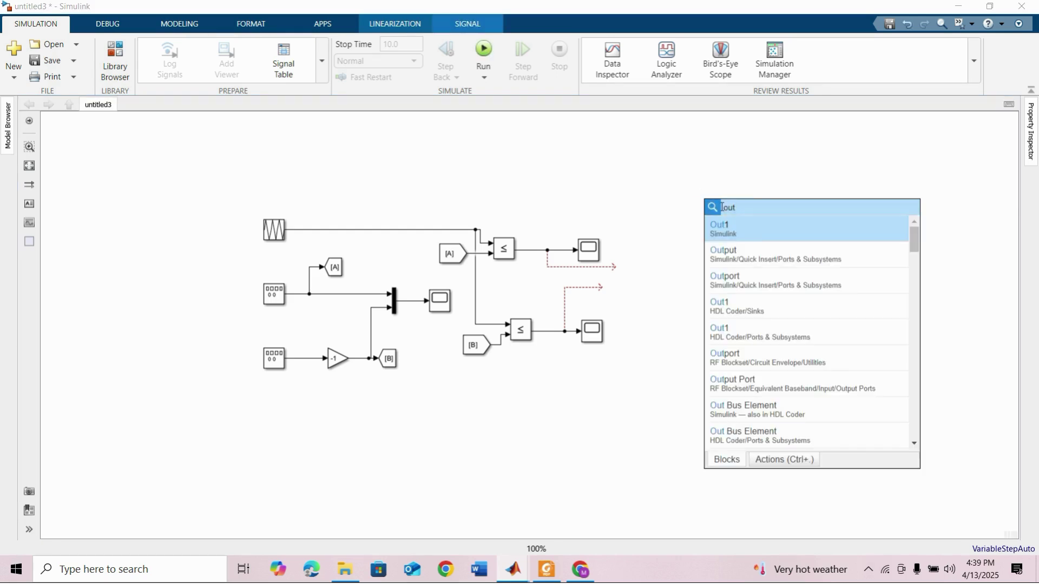
left_click(747, 233)
left_click_drag(709, 202, 633, 264)
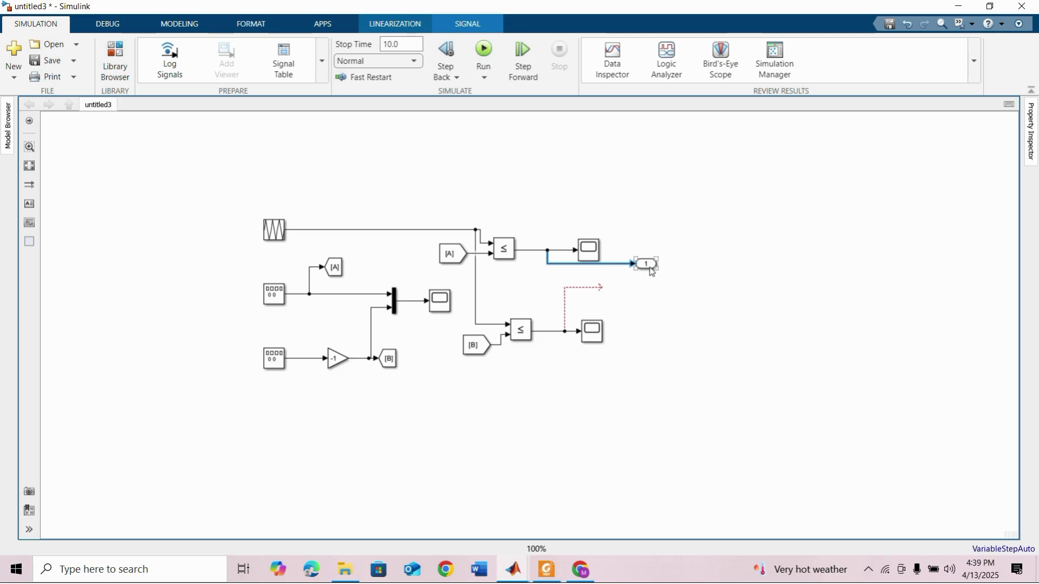
left_click(650, 269)
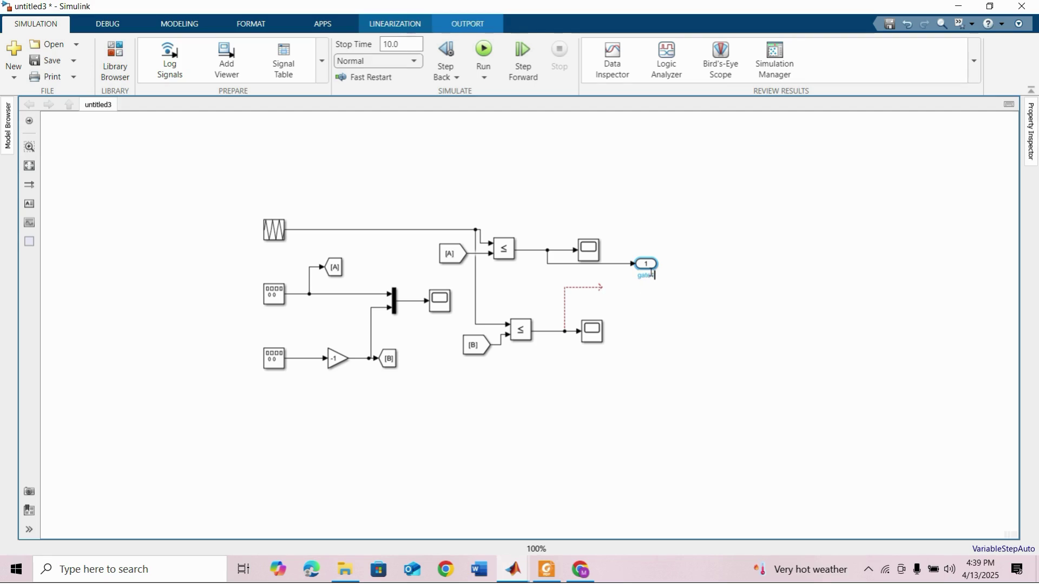
left_click(642, 292)
Duplicate the gate1 output port below as gate2 and connect it to the lower comparator's open branch.
left_click(646, 264)
left_click_drag(646, 264, 645, 326)
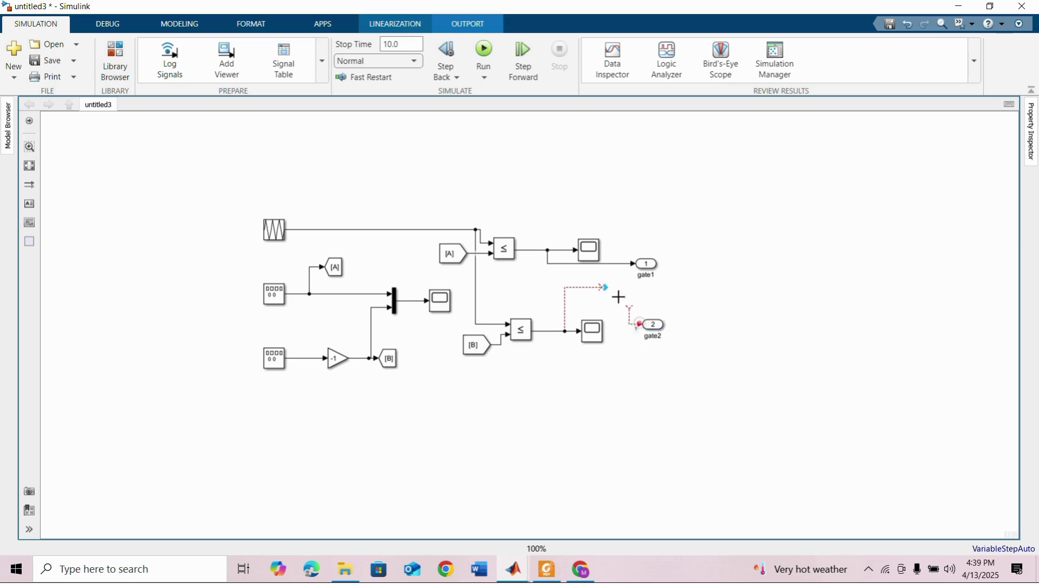
left_click_drag(602, 287, 638, 325)
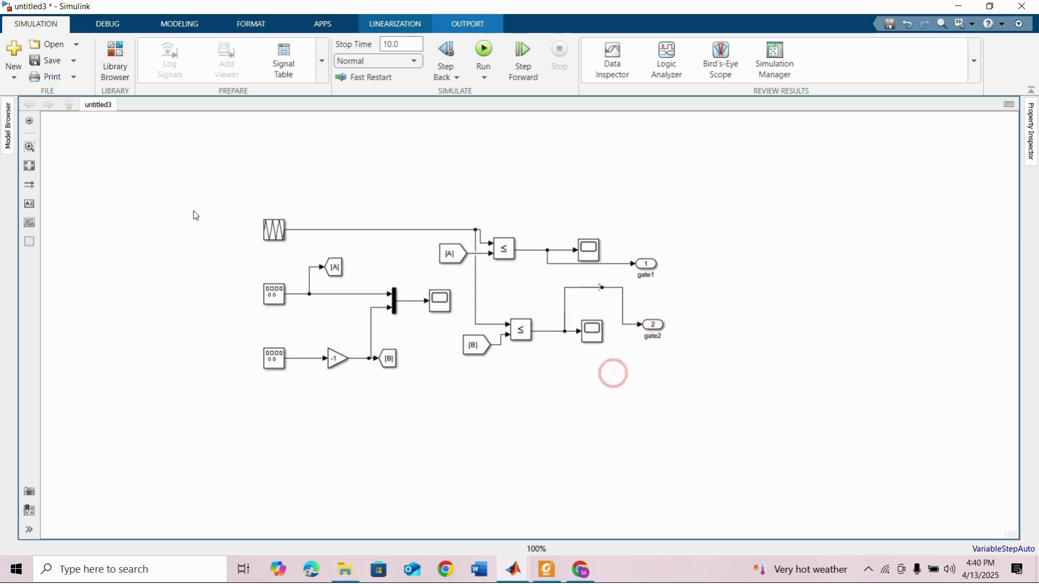
Group all the SPWM blocks together with the gate1 and gate2 ports into one subsystem.
left_click_drag(191, 206, 678, 396)
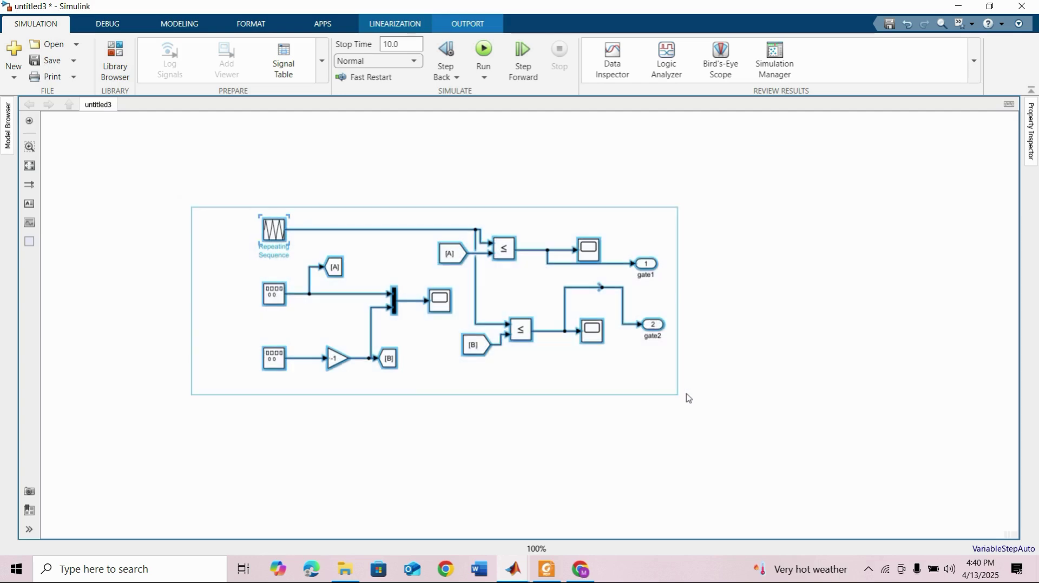
left_click(691, 385)
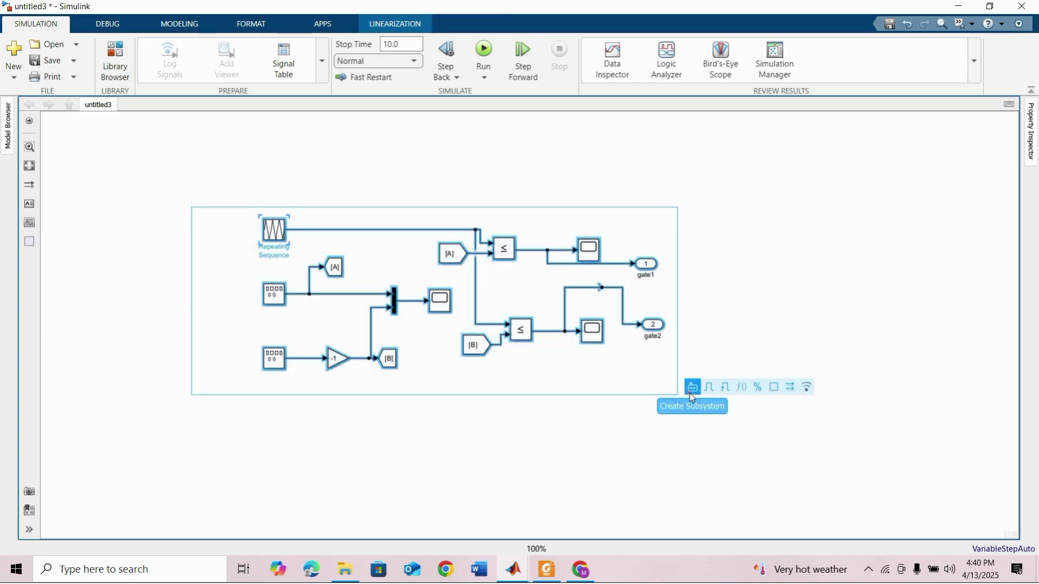
left_click(579, 403)
left_click(442, 303)
Delete the extra unnamed output port inside the subsystem, check its contents and return to the top level.
double_click(457, 313)
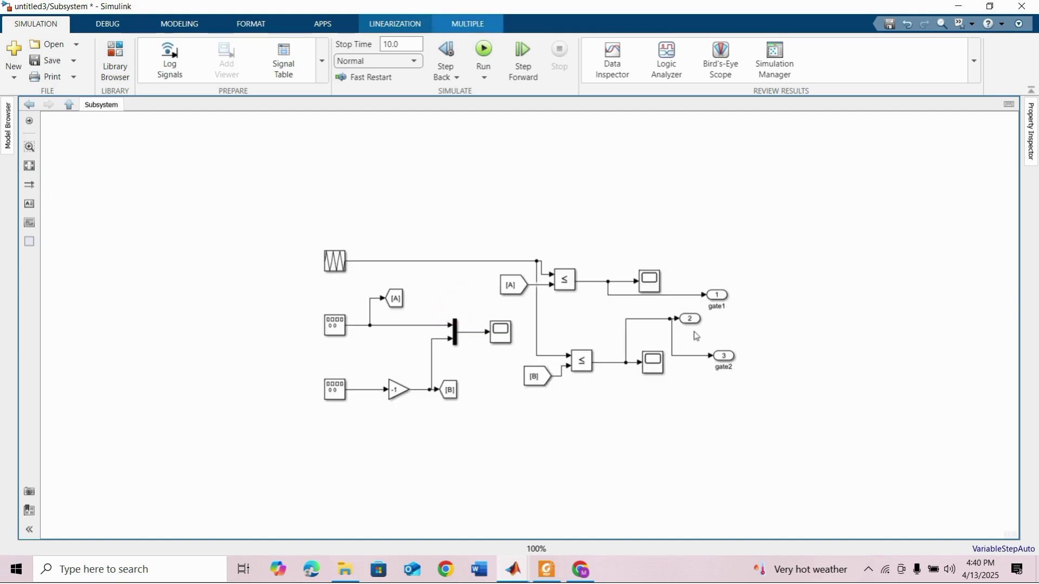
left_click(693, 322)
key("Delete")
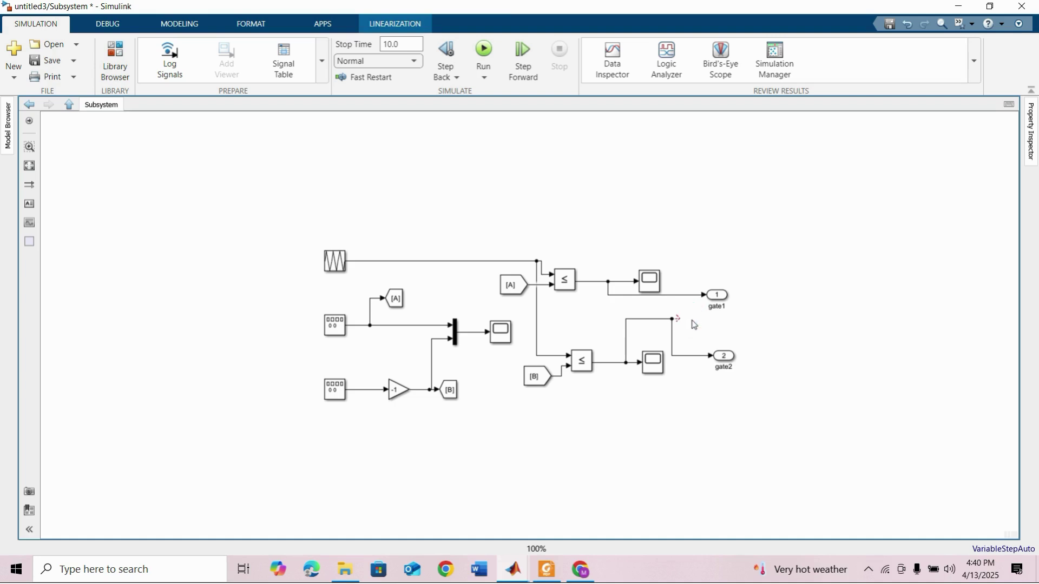
left_click(70, 105)
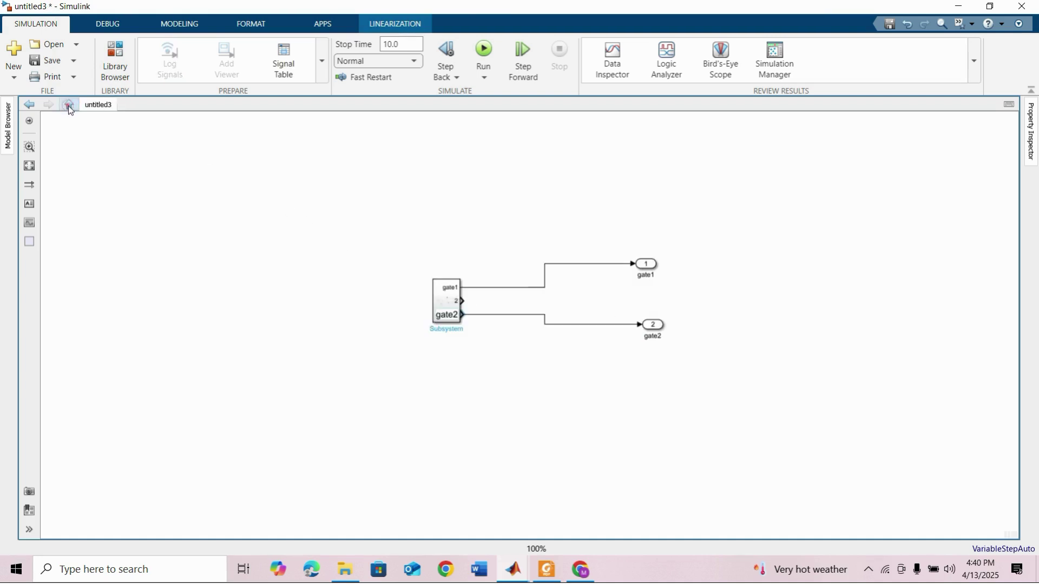
left_click(407, 363)
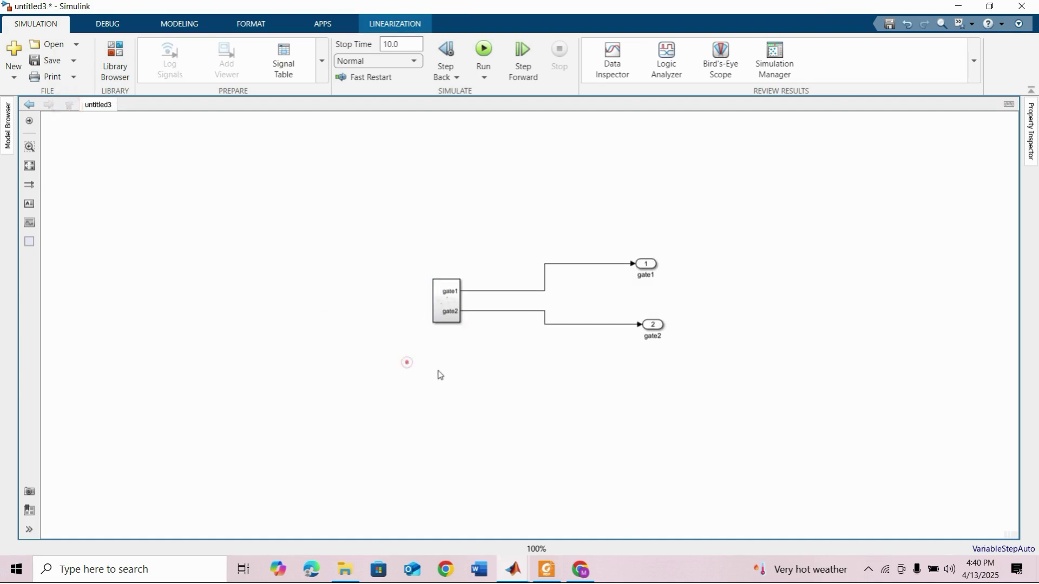
double_click(447, 303)
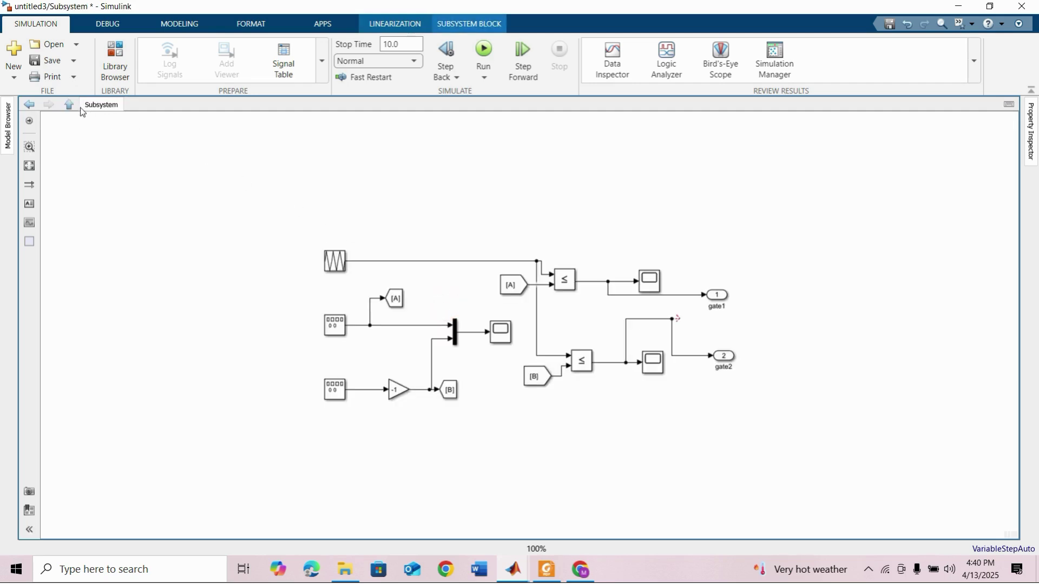
left_click(71, 105)
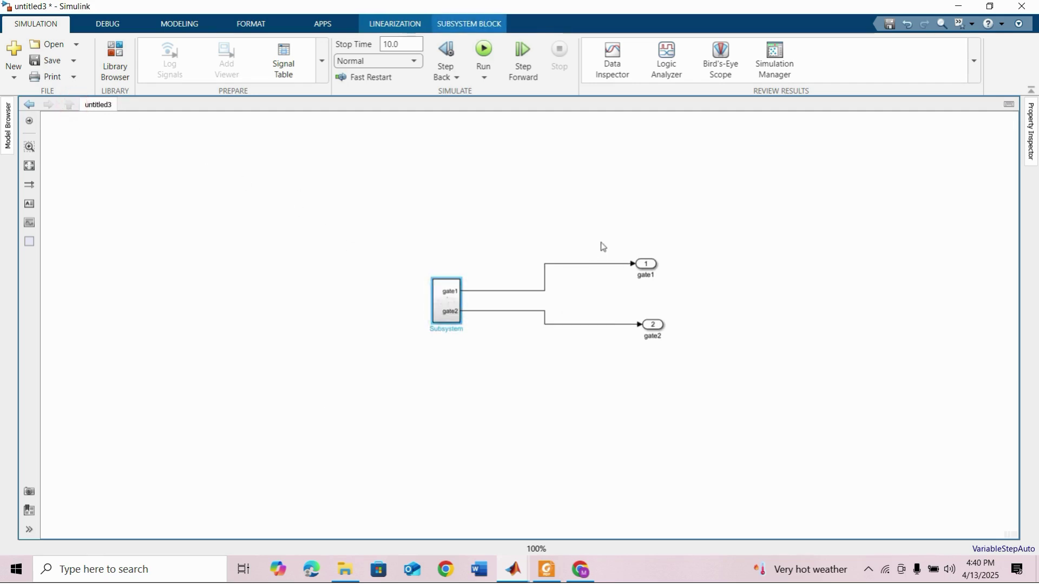
Delete the gate1 and gate2 ports outside the subsystem and rename the subsystem SPWM.
left_click_drag(603, 247, 687, 396)
key("Delete")
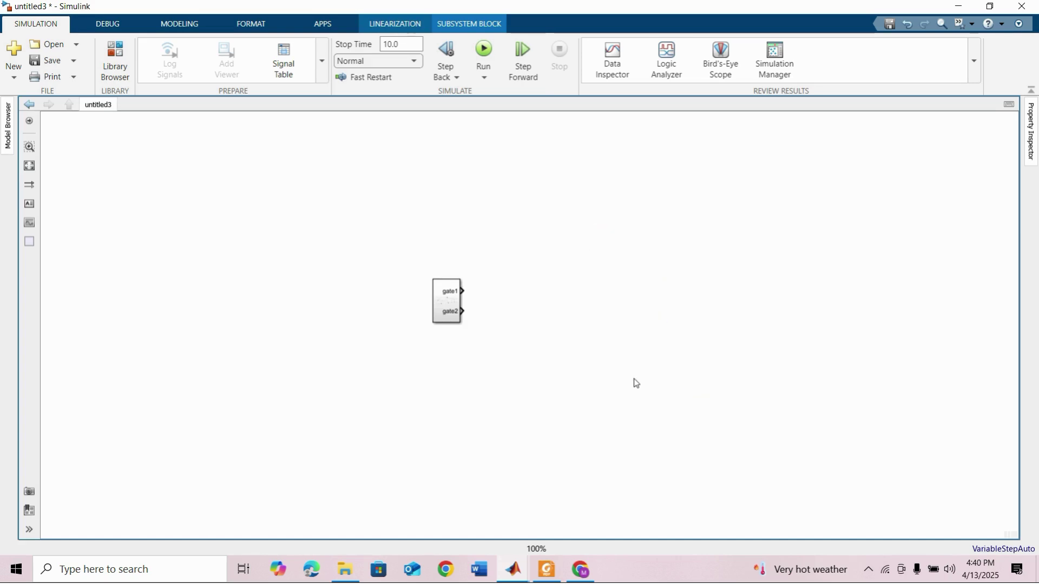
left_click(454, 309)
left_click(450, 329)
left_click(443, 343)
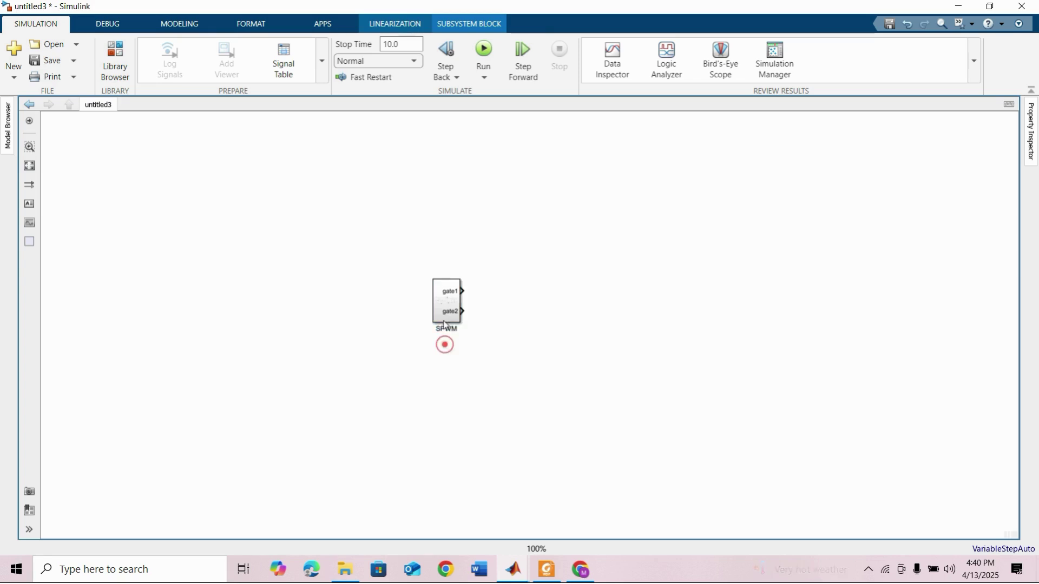
Copy the SPWM subsystem into the inverter model beside the pulse generator and check its contents.
right_click(453, 294)
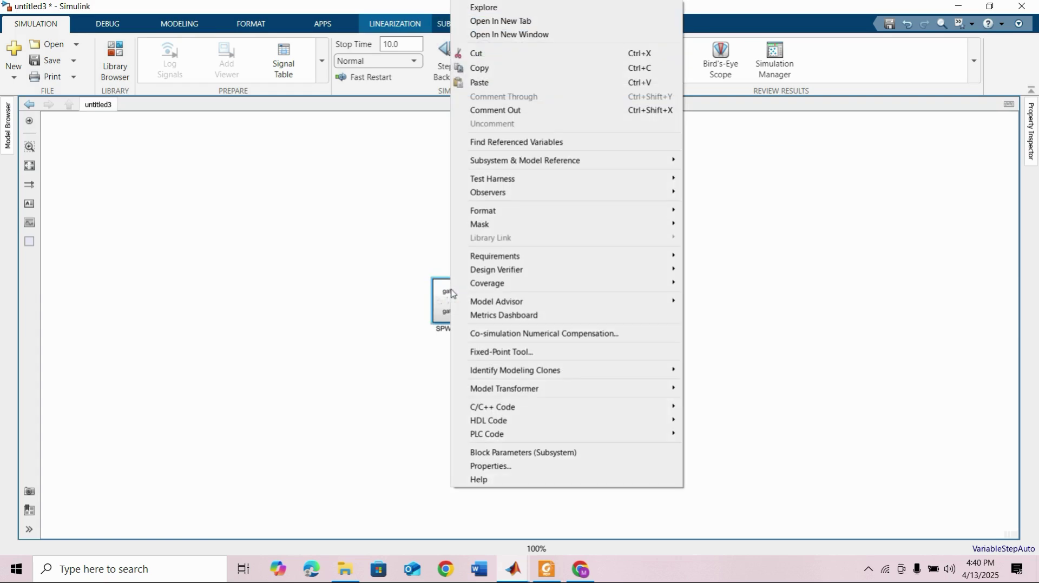
left_click(495, 67)
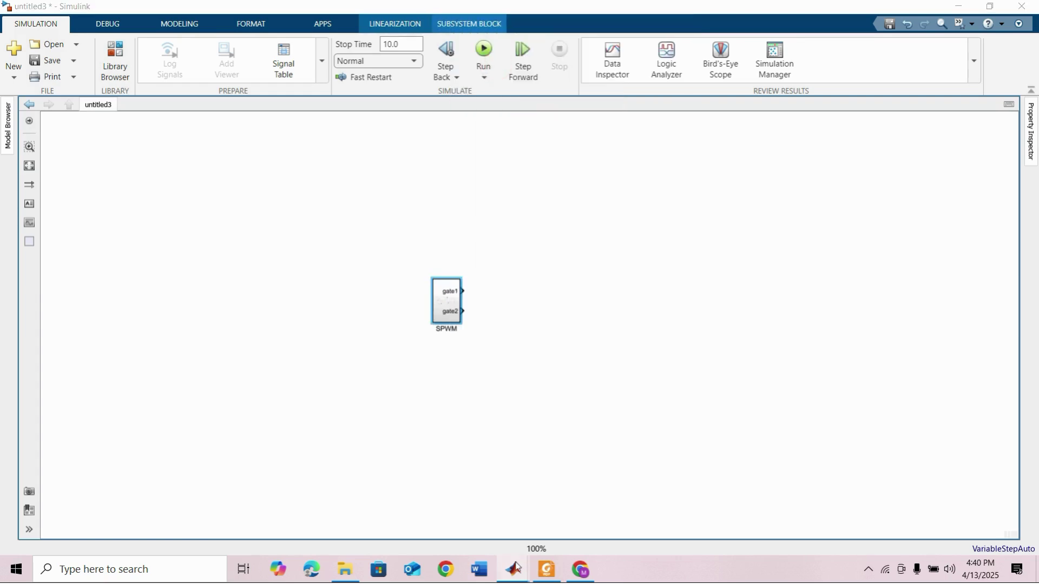
mouse_move(514, 569)
left_click(601, 504)
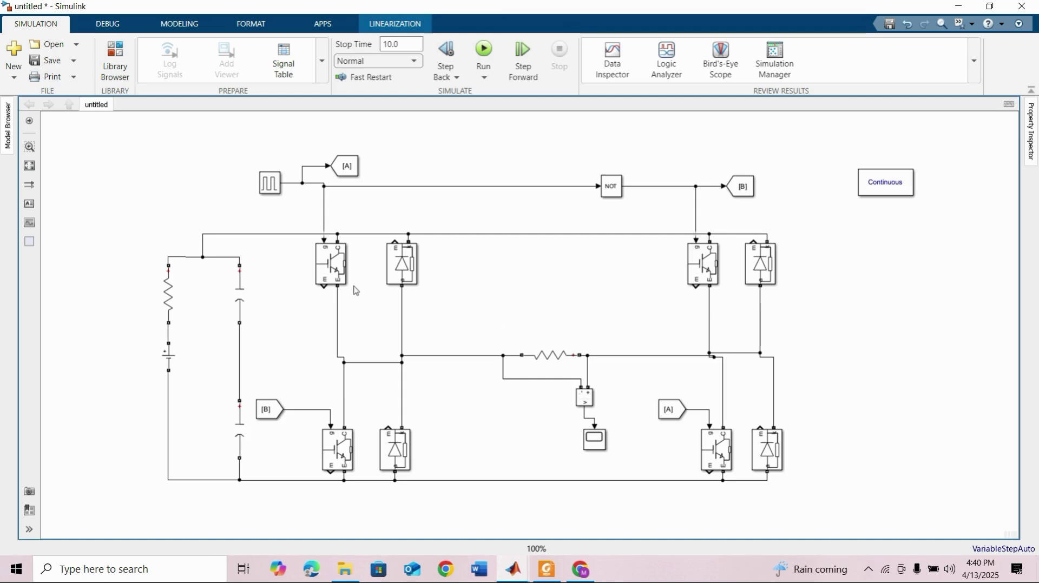
right_click(98, 138)
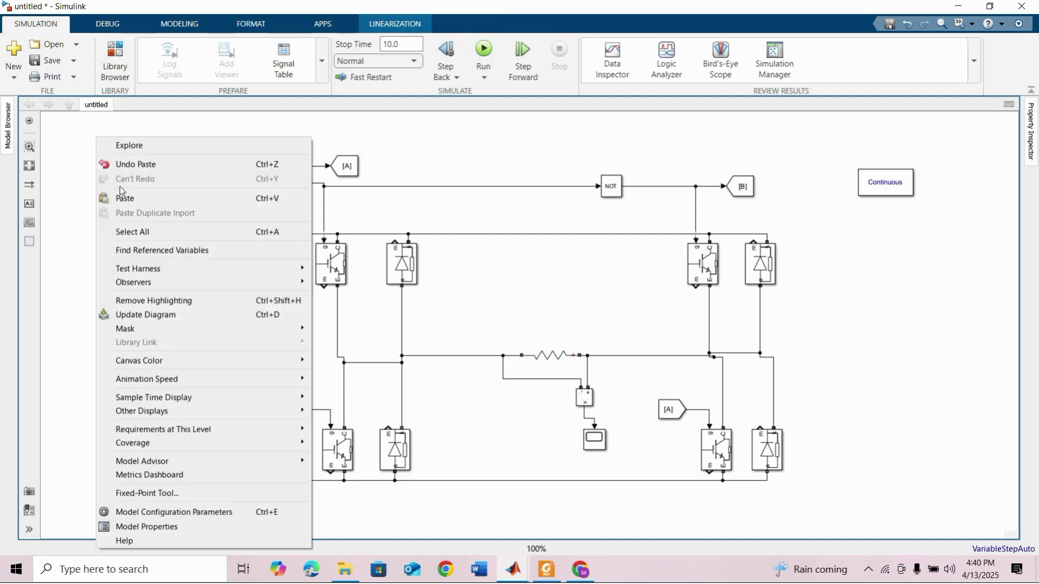
left_click(128, 198)
double_click(120, 177)
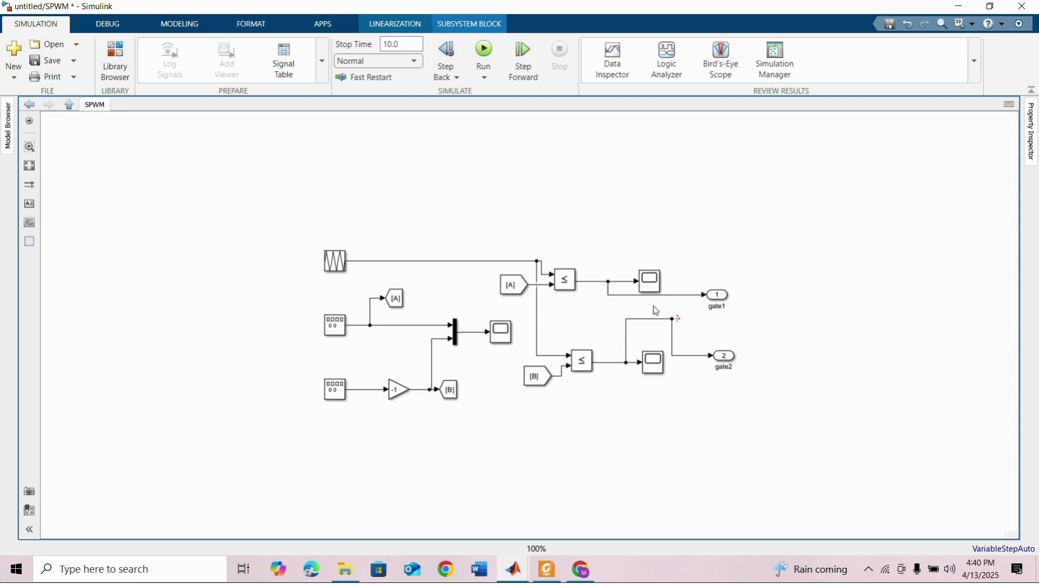
key("Escape")
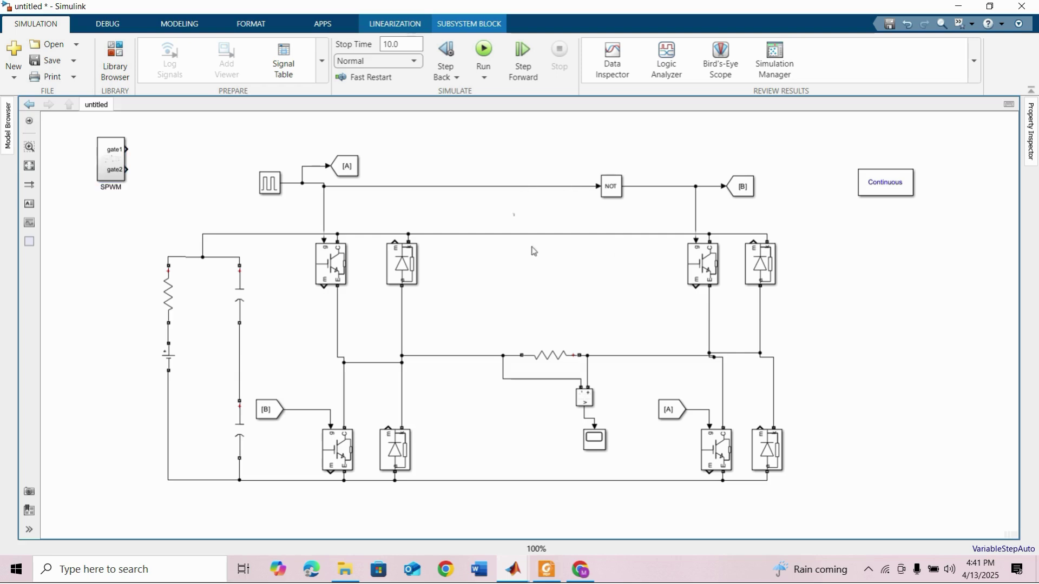
Shift the load, voltage measurement, scope and right-hand IGBT and diode leg to the right to widen the bridge.
left_click_drag(513, 214, 838, 493)
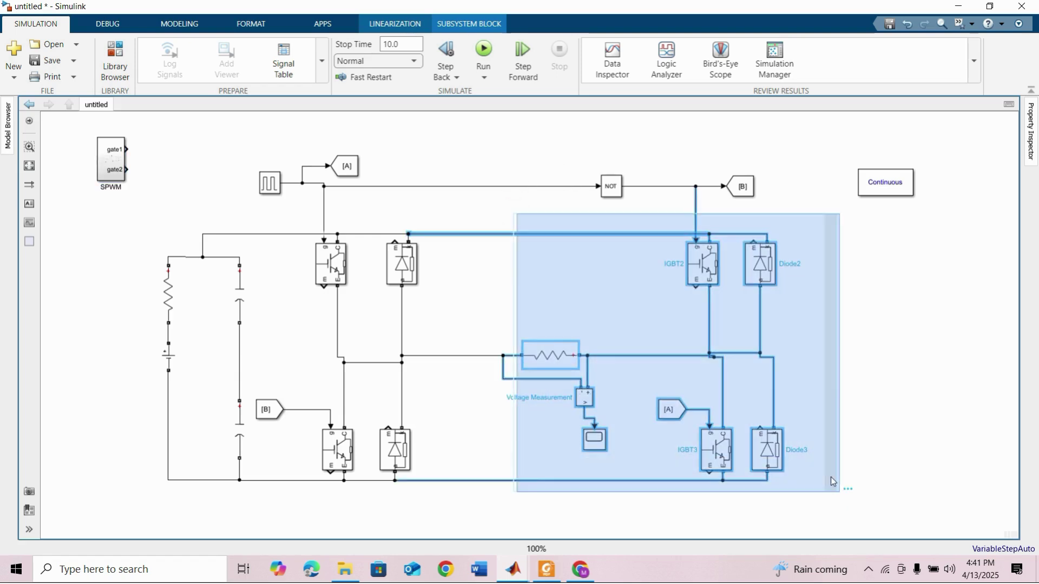
key("Right")
key("Right")
key("Right")
key("Right")
key("Right")
key("Right")
key("Right")
key("Right")
key("Right")
key("Right")
key("Right")
key("Right")
key("Right")
key("Right")
key("Right")
key("Right")
key("Right")
key("Right")
key("Right")
key("Right")
key("Right")
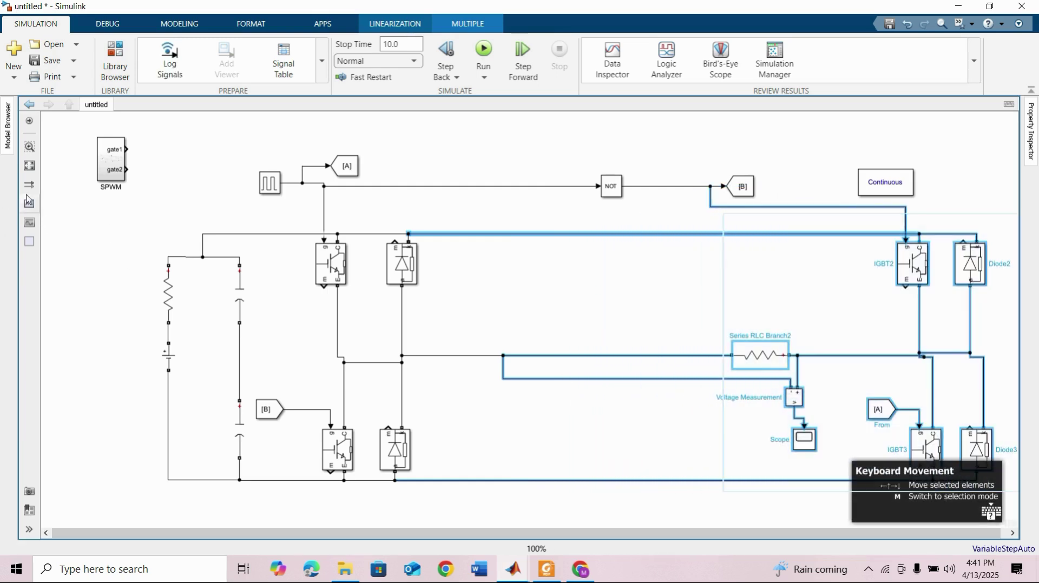
left_click(29, 165)
left_click(594, 317)
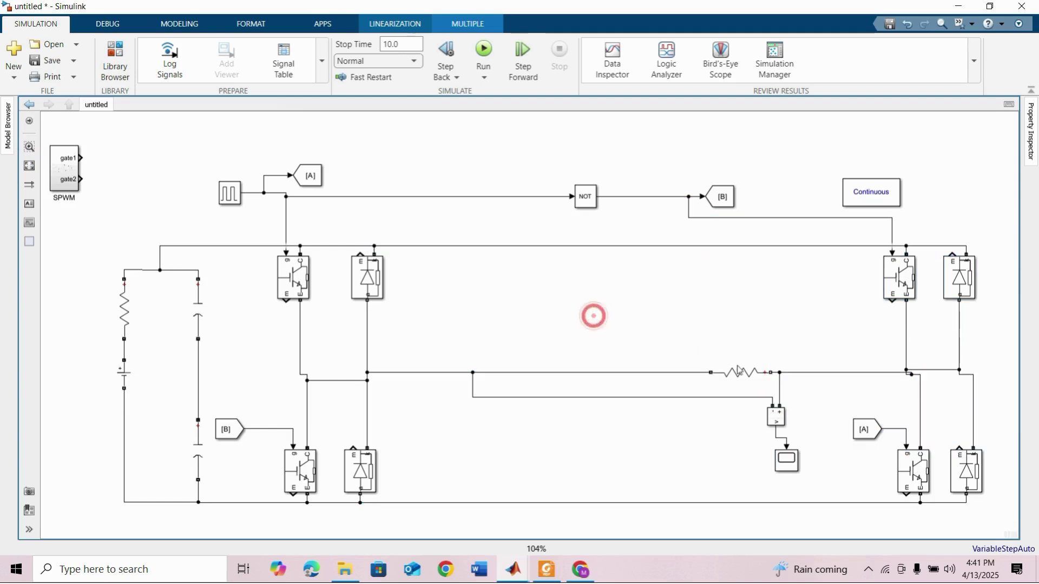
Delete the load resistor between the bridge legs together with its leftover connection lines.
left_click(741, 373)
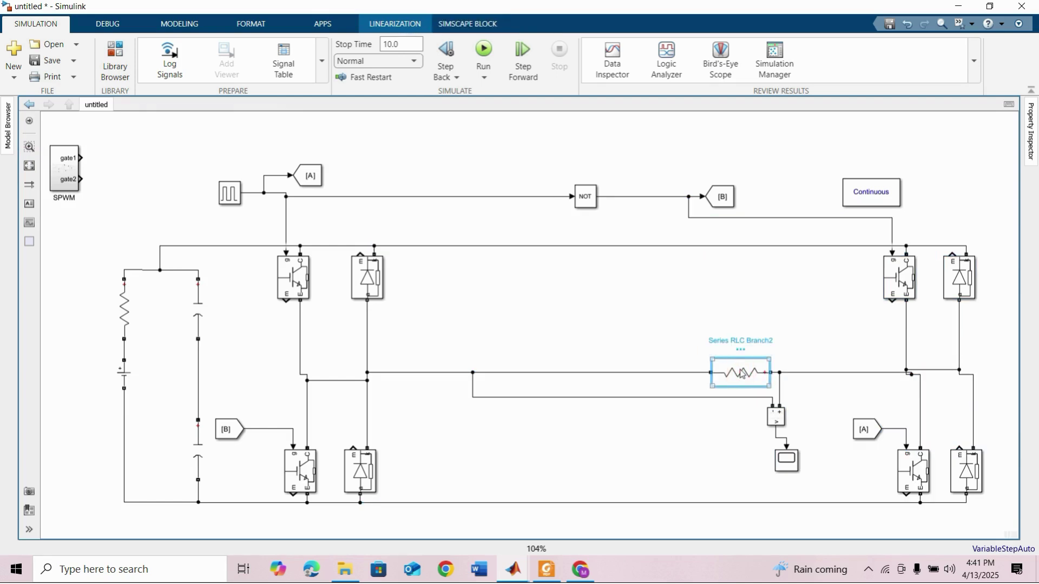
key("Delete")
left_click_drag(592, 349, 806, 384)
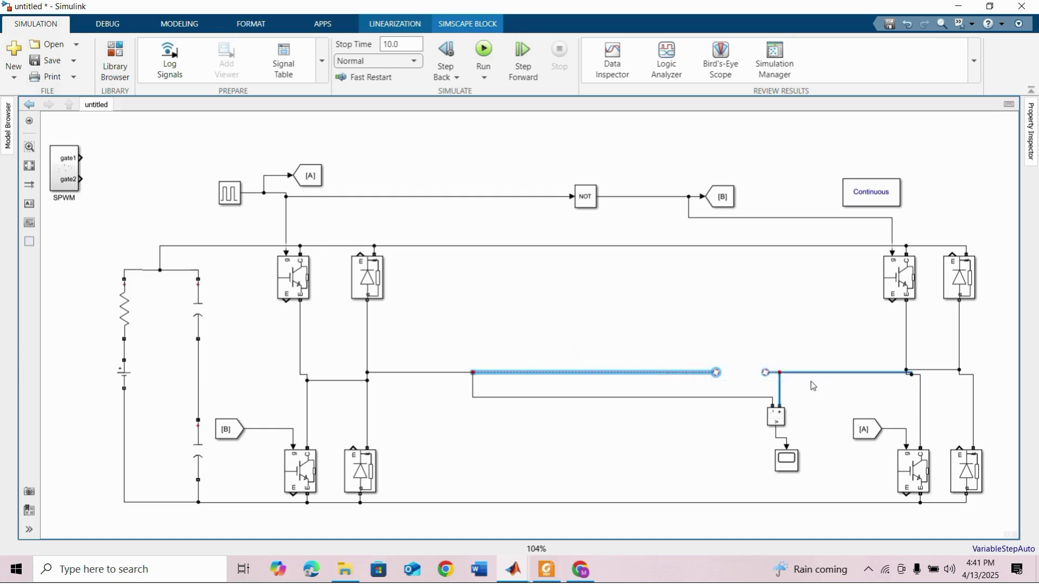
key("Delete")
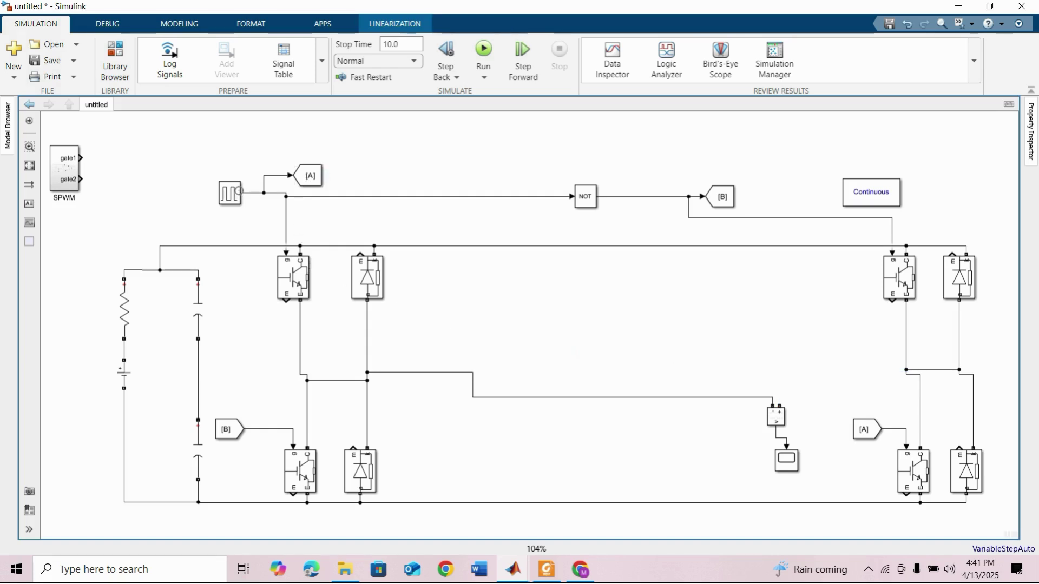
Replace the pulse generator with the SPWM subsystem, connecting its gate1 output to the existing gate line and removing the leftover line stub.
left_click(236, 198)
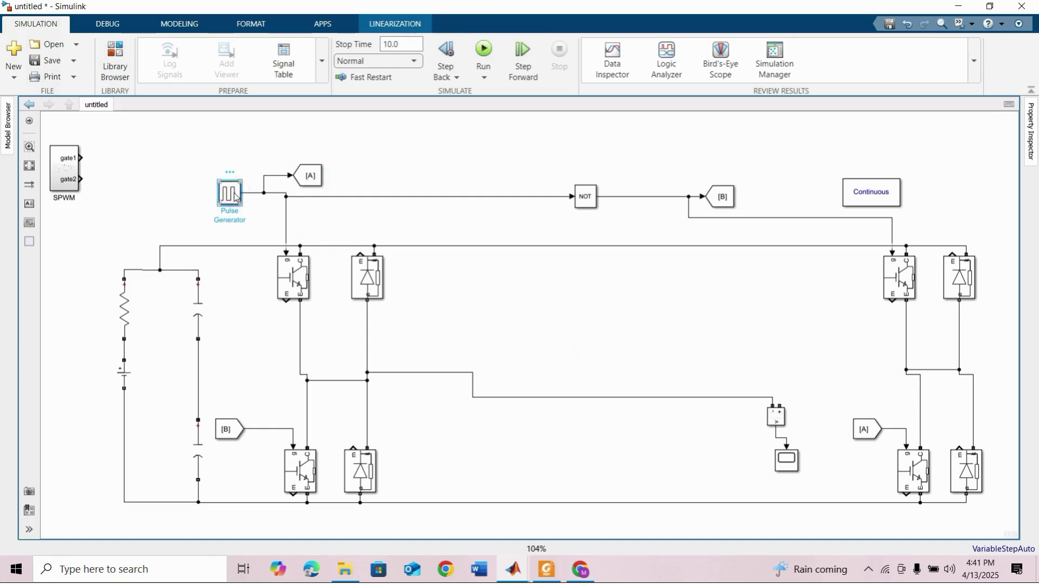
key("Delete")
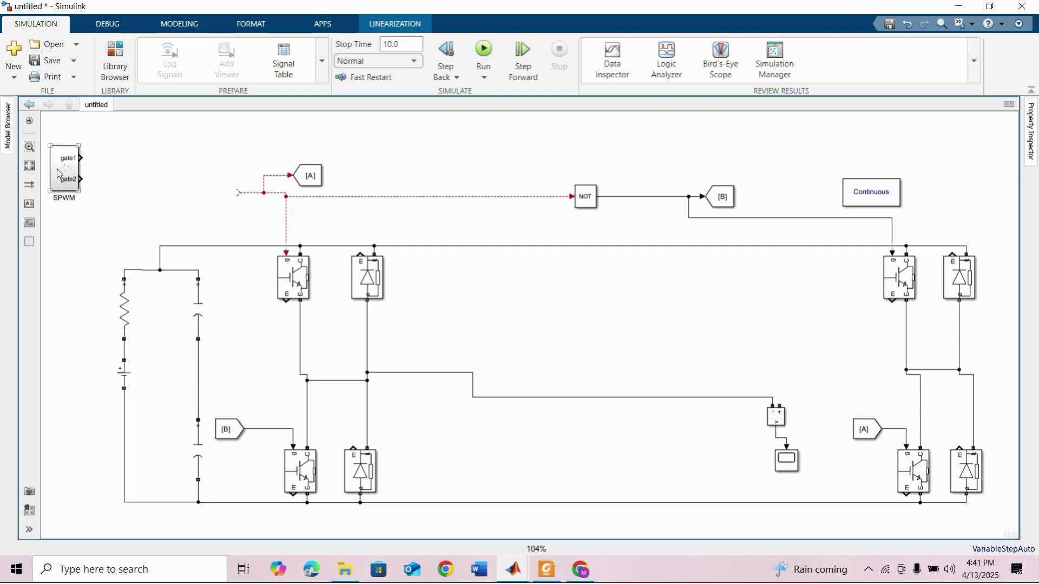
left_click_drag(60, 174, 238, 193)
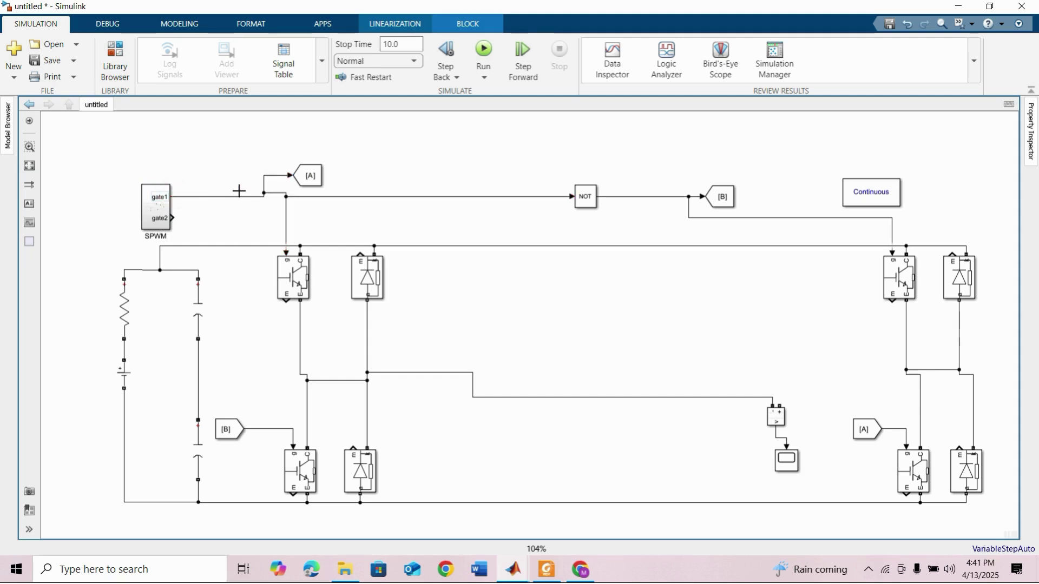
left_click(239, 194)
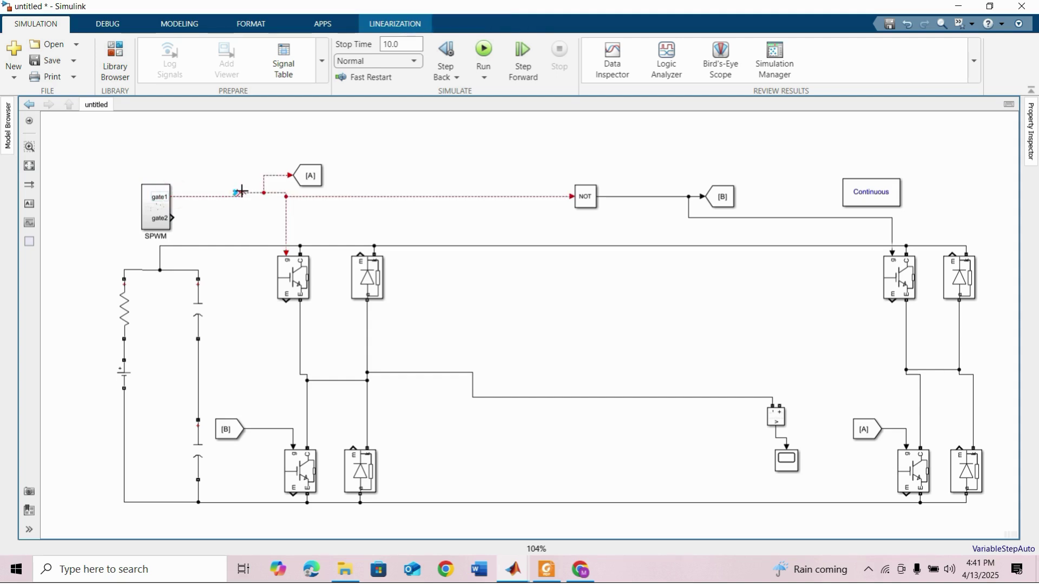
left_click(242, 192)
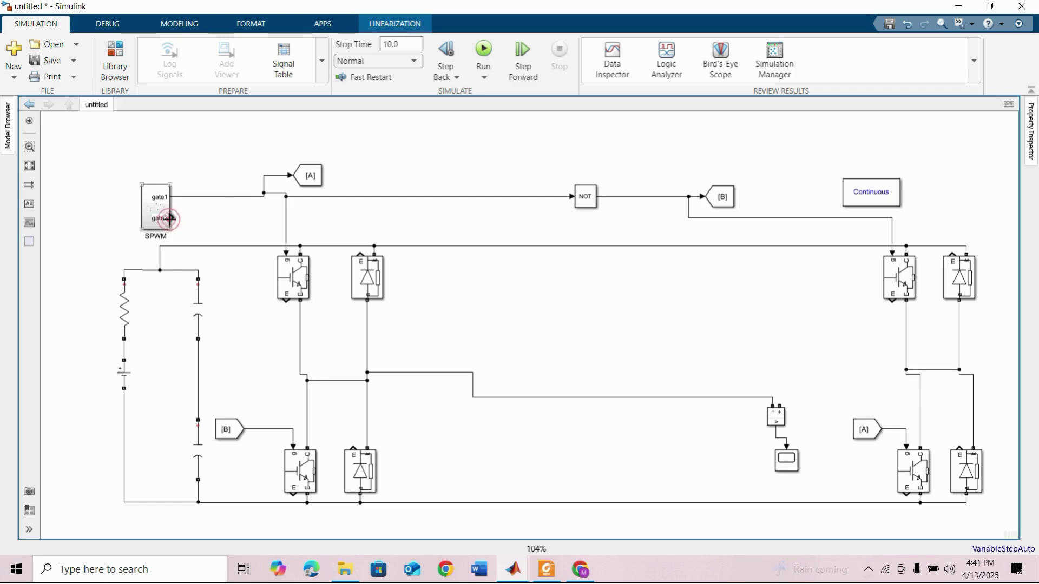
Delete the NOT block and connect the SPWM gate2 output to the [B] Goto tag and the upper-right IGBT gate.
left_click_drag(557, 174, 603, 215)
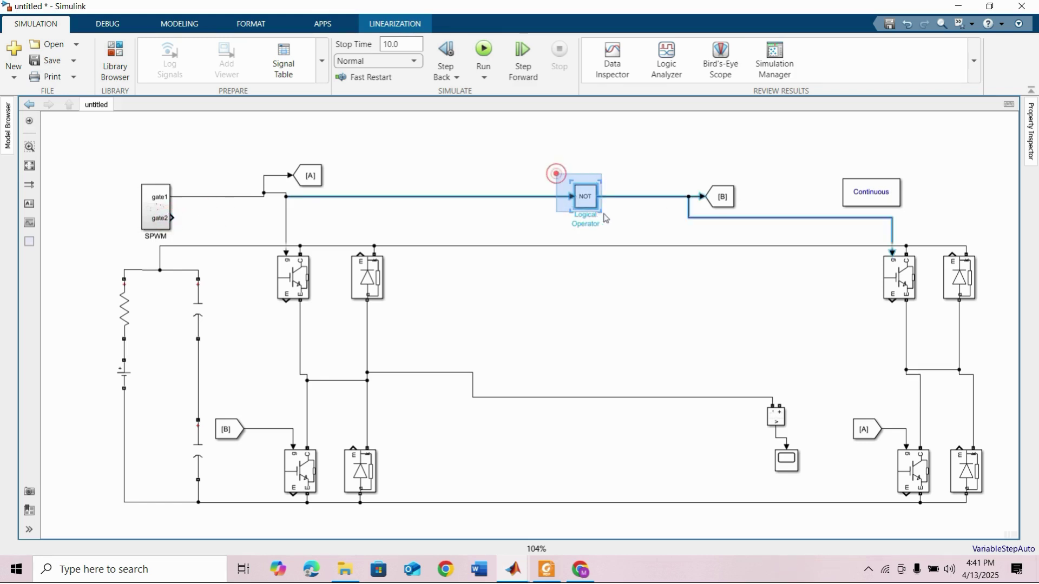
key("Delete")
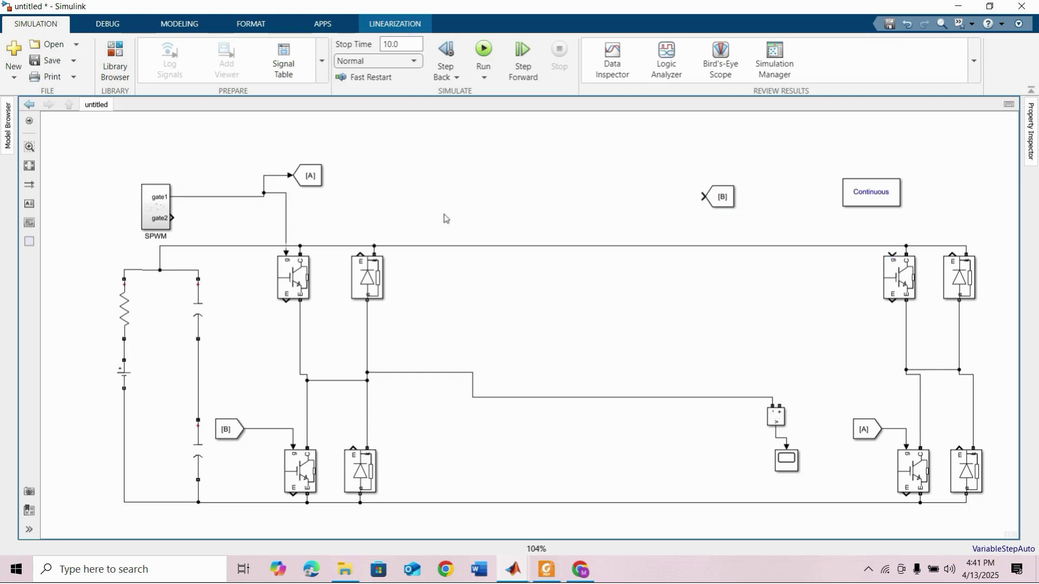
left_click_drag(171, 218, 703, 196)
left_click_drag(263, 184, 233, 184)
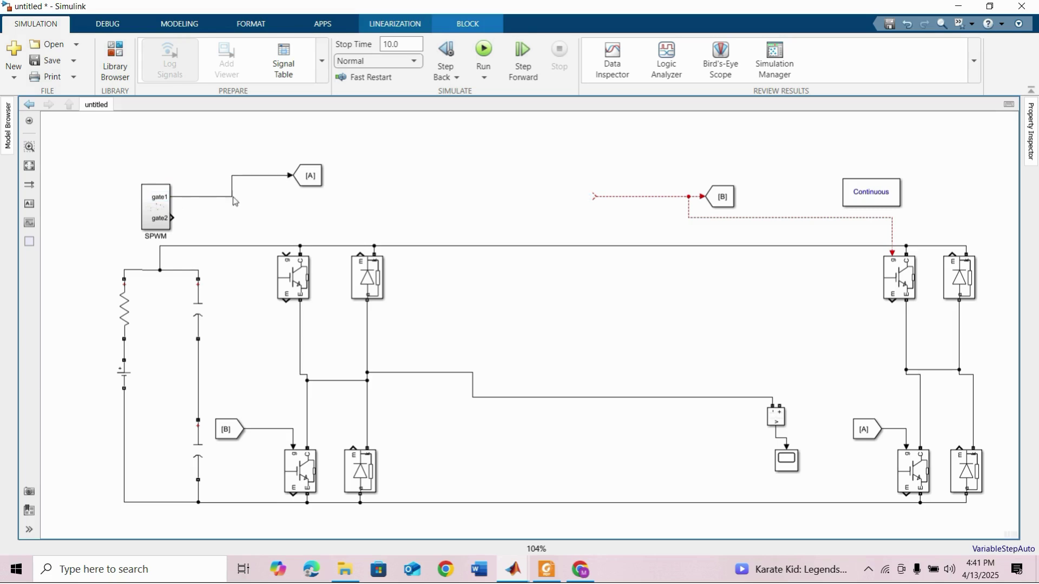
left_click_drag(172, 219, 595, 196)
Branch the gate1 signal line near the [A] Goto tag to the gate of the upper-left IGBT.
left_click(279, 188)
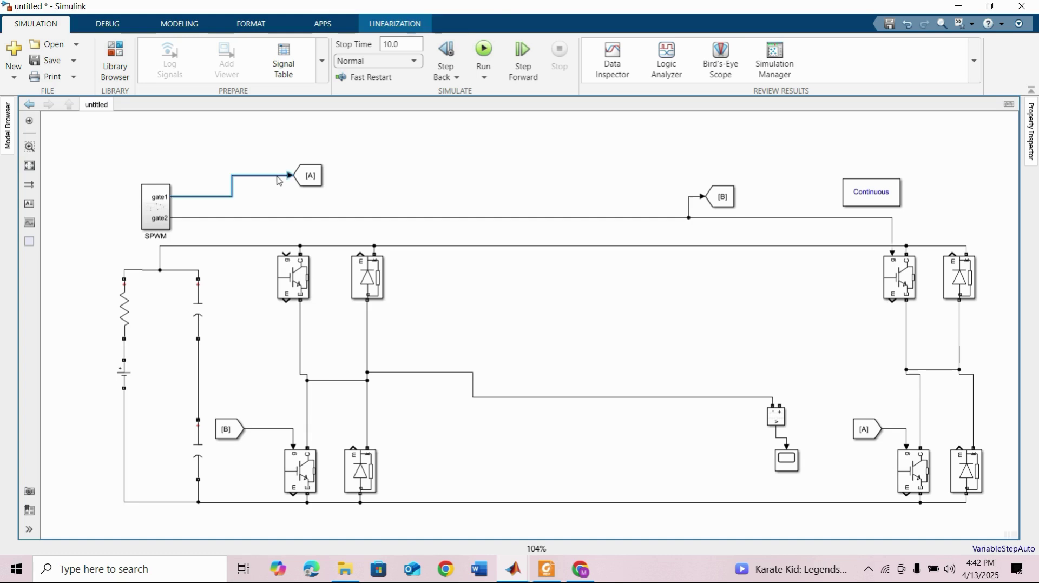
left_click_drag(279, 181, 287, 252)
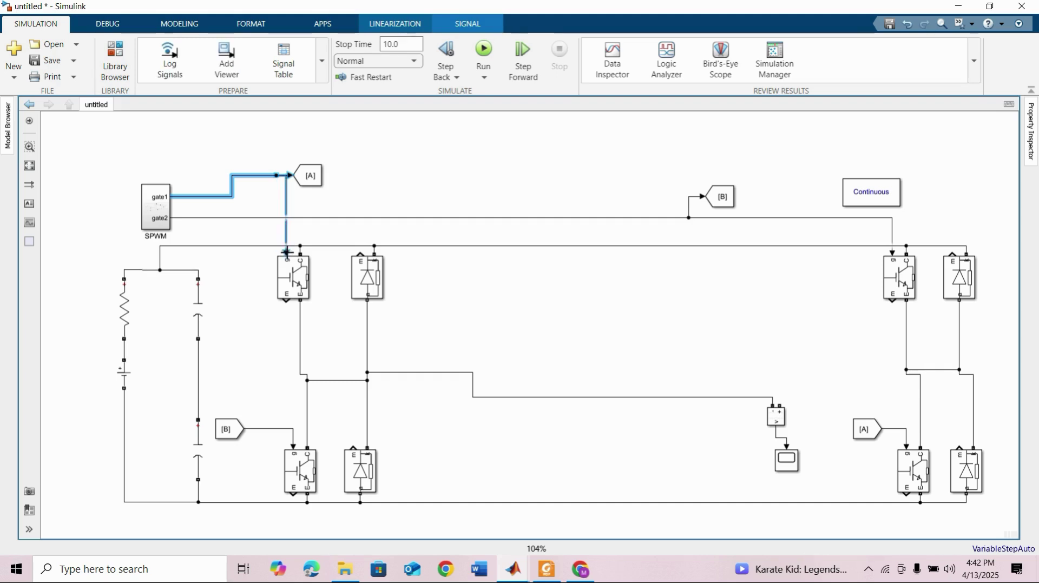
left_click(437, 190)
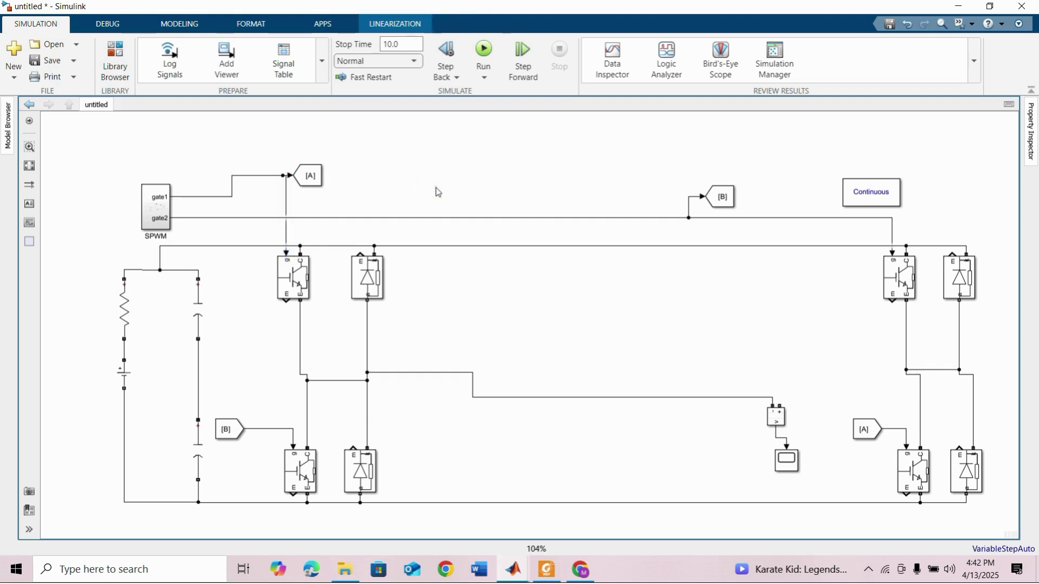
left_click(311, 195)
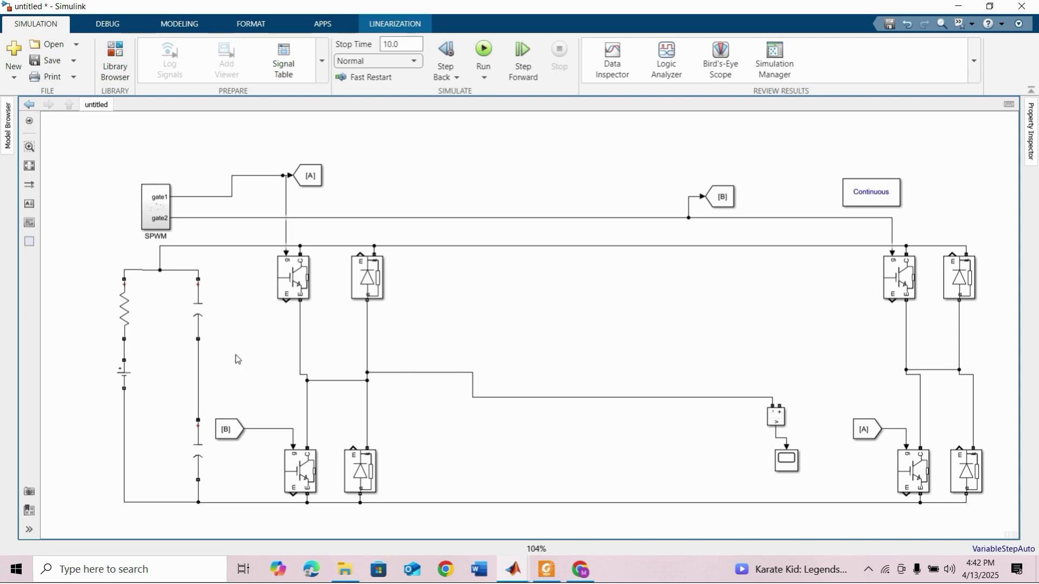
Copy a DC-side capacitor between the bridge legs, rotate it horizontally and change it to an L branch of 5e-3 H.
left_click_drag(210, 313, 789, 362)
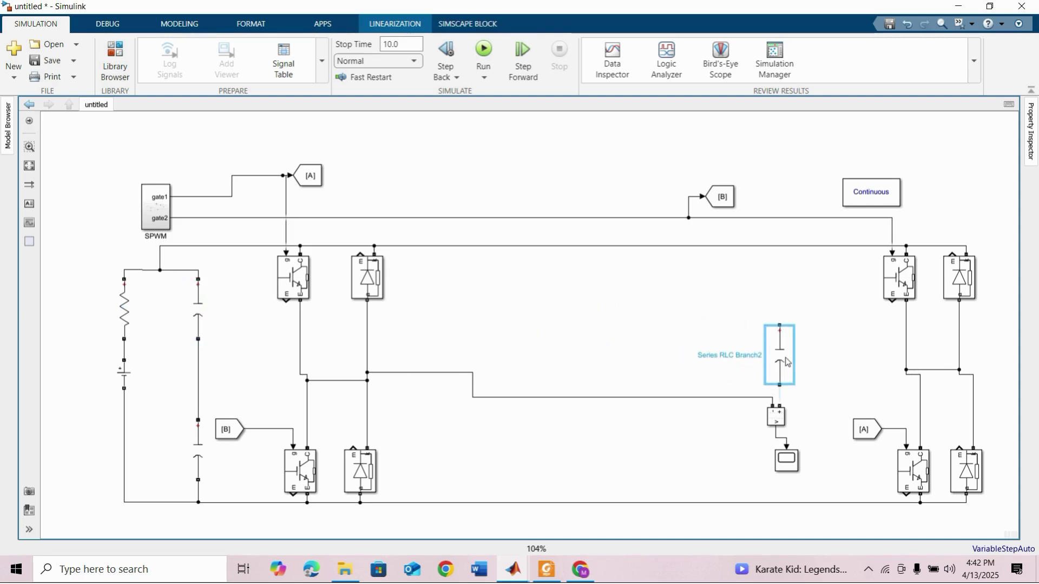
key("ctrl+r")
double_click(786, 356)
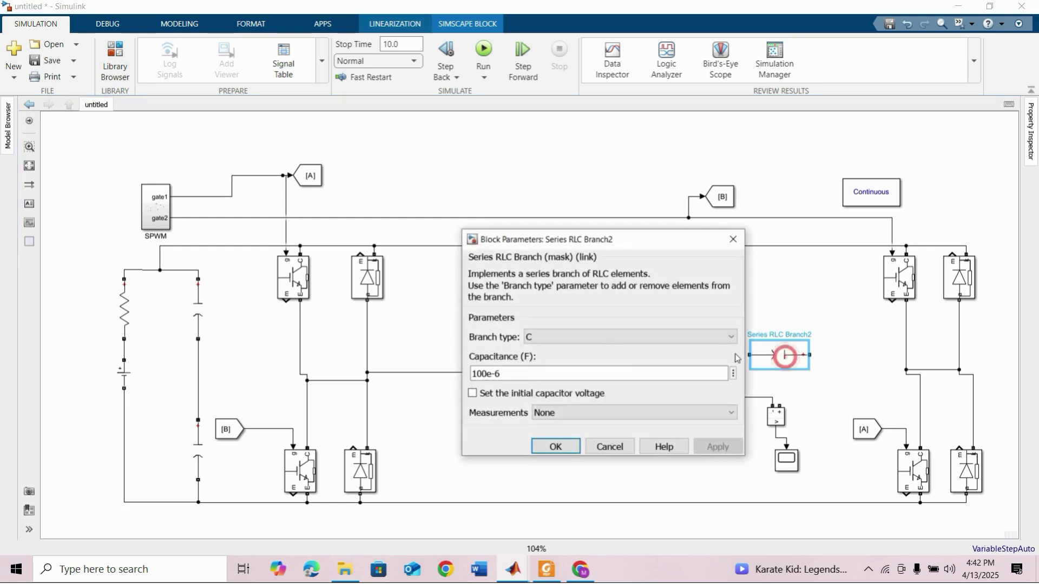
left_click(599, 336)
left_click(547, 374)
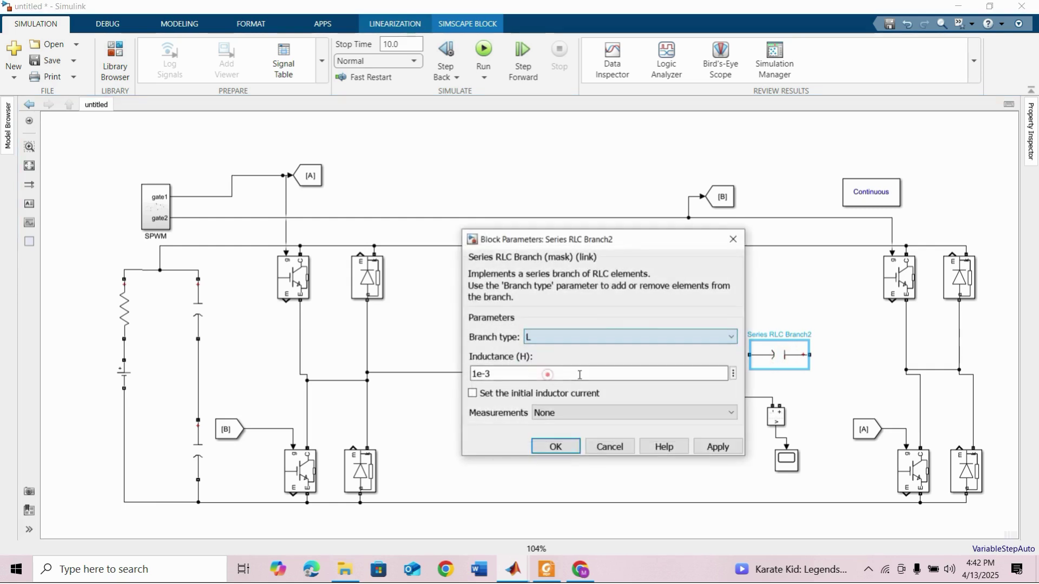
double_click(483, 377)
left_click(476, 373)
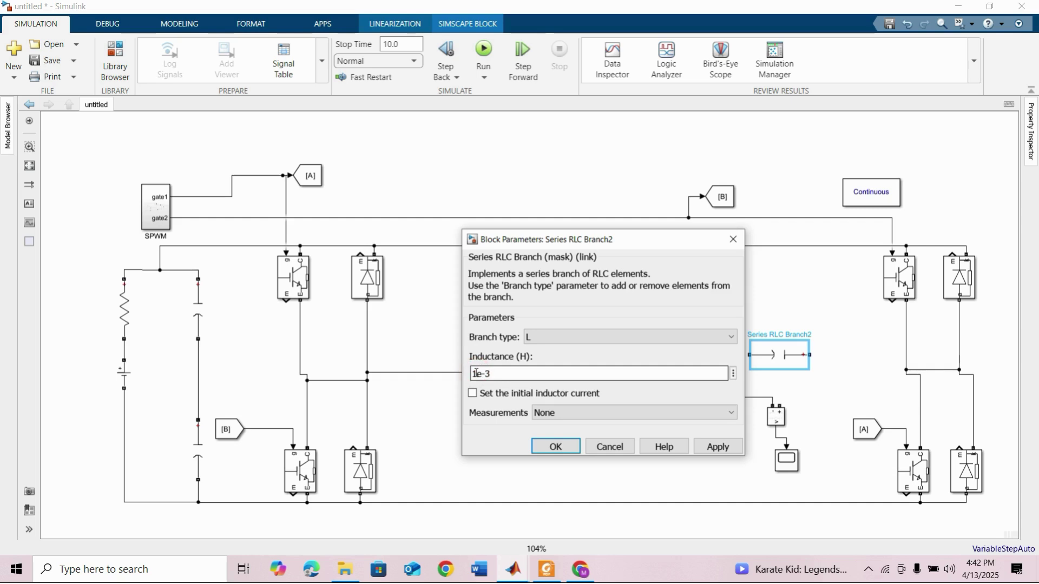
key("BackSpace")
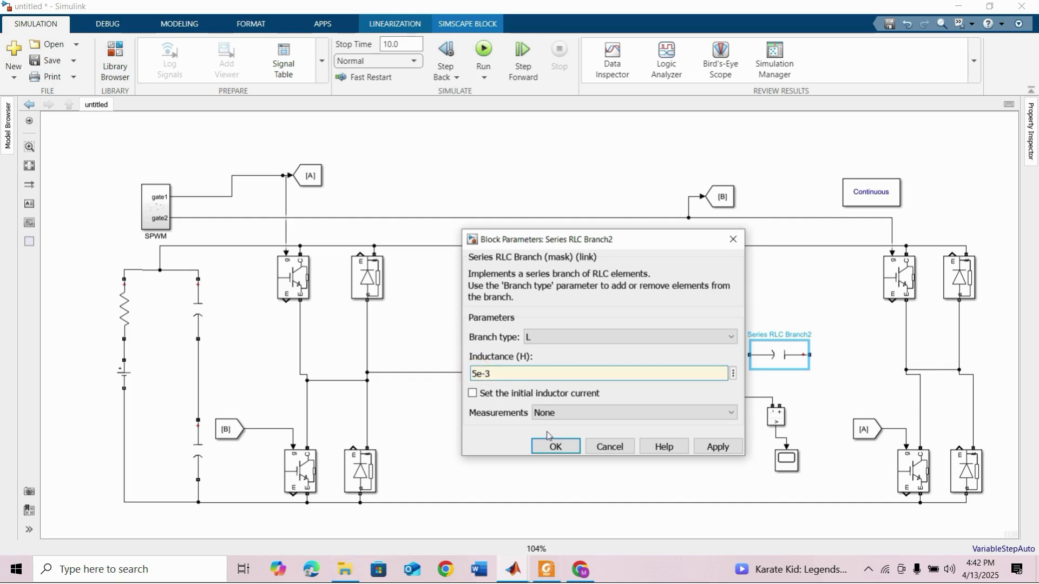
left_click(556, 447)
left_click_drag(779, 360, 914, 359)
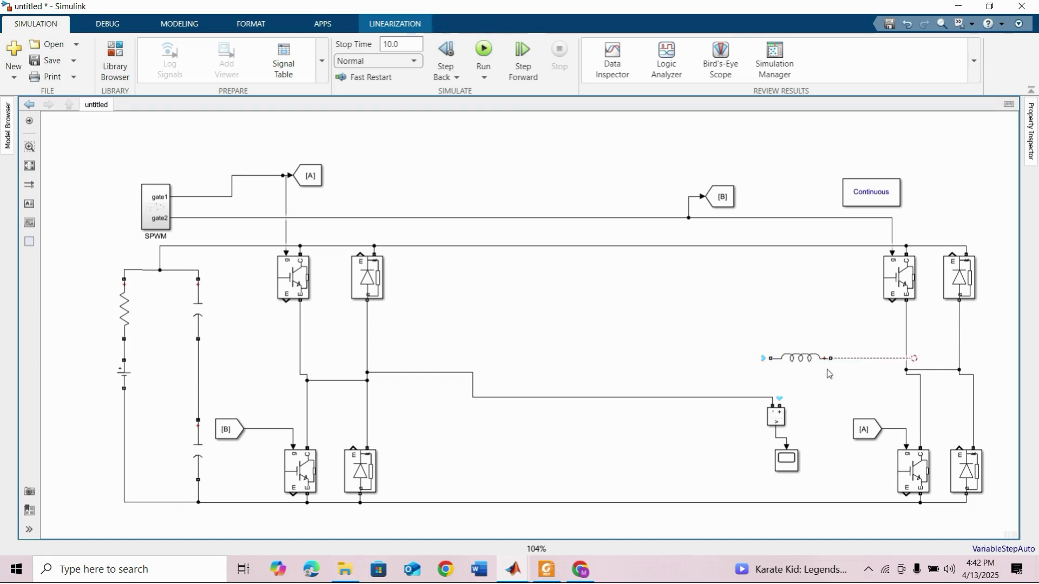
Duplicate the inductor as a vertical C branch of 1e-6 F and connect its lower end to the inductor's left end.
left_click_drag(807, 359, 683, 344)
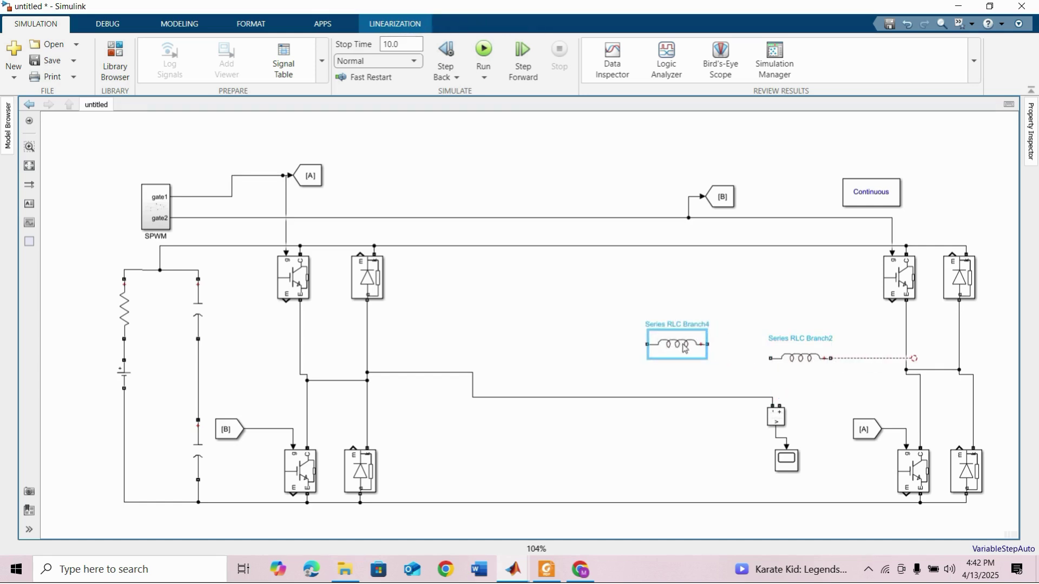
double_click(678, 344)
left_click(824, 330)
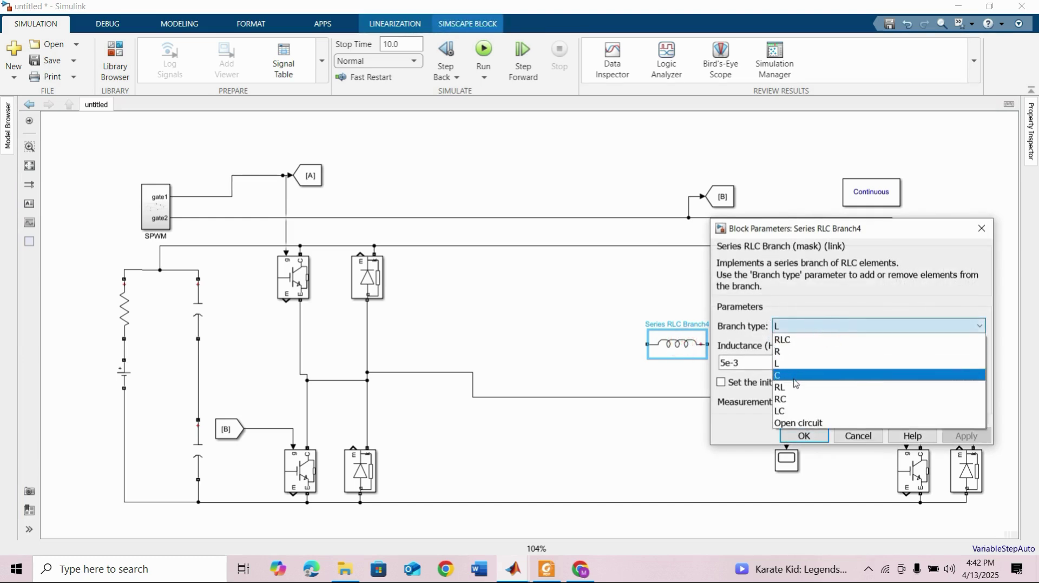
left_click(791, 375)
left_click_drag(720, 363, 734, 363)
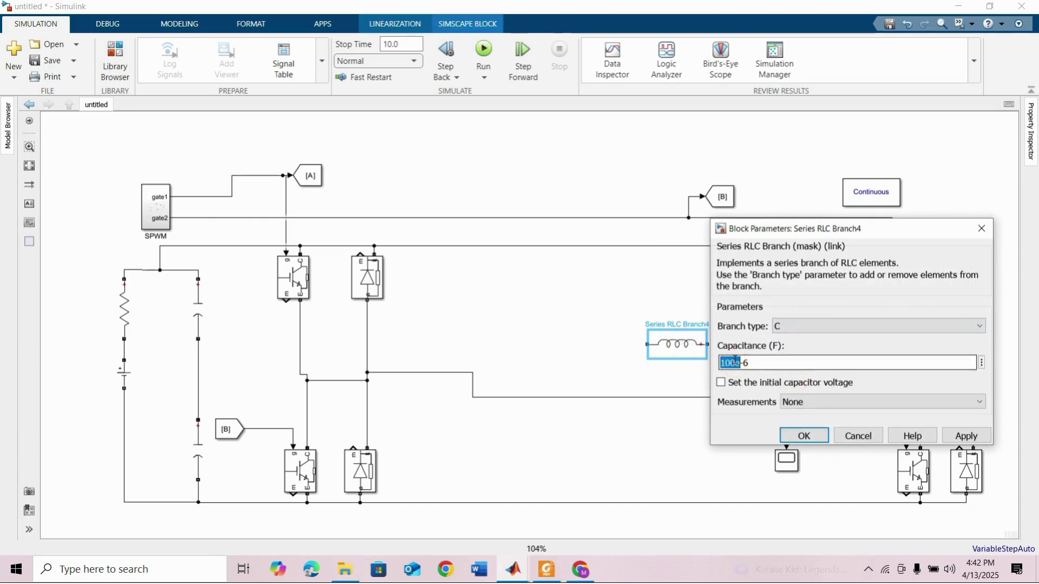
type("10")
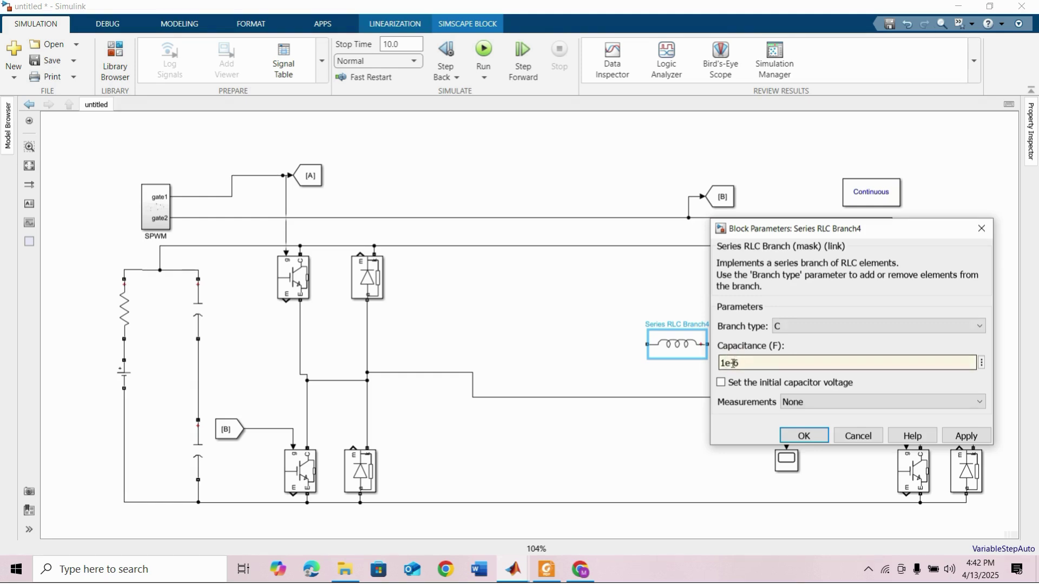
key("Return")
key("ctrl+r")
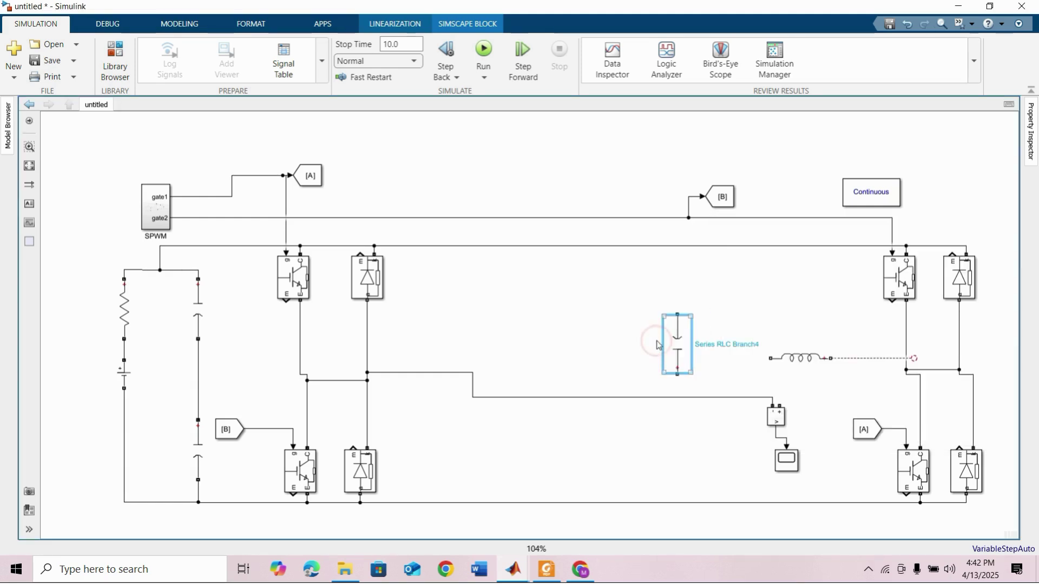
left_click_drag(670, 348, 770, 358)
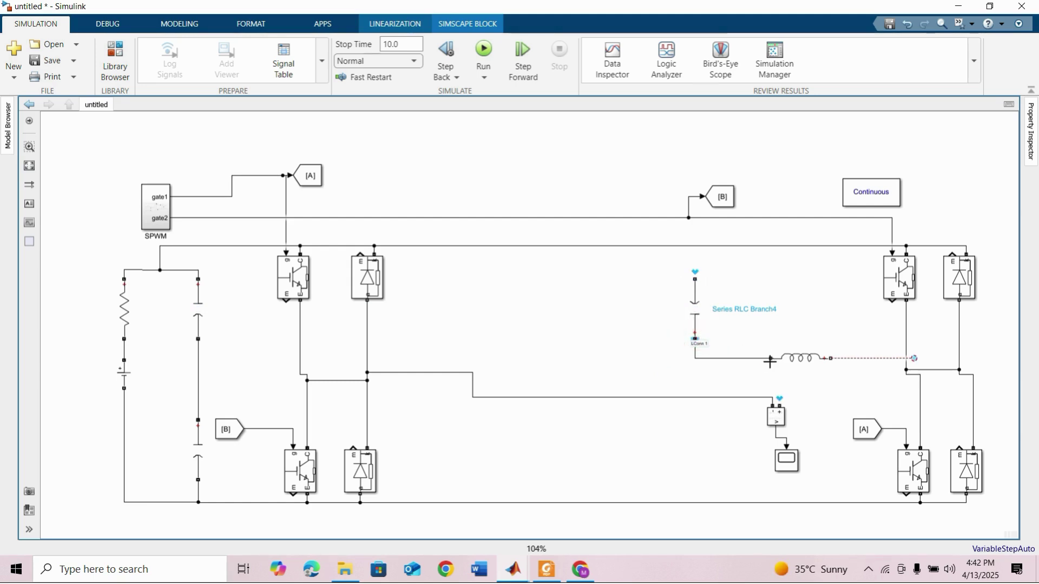
Add a Specialized Power Systems Ground block and wire it to the upper end of the filter capacitor.
double_click(781, 279)
type("GROU")
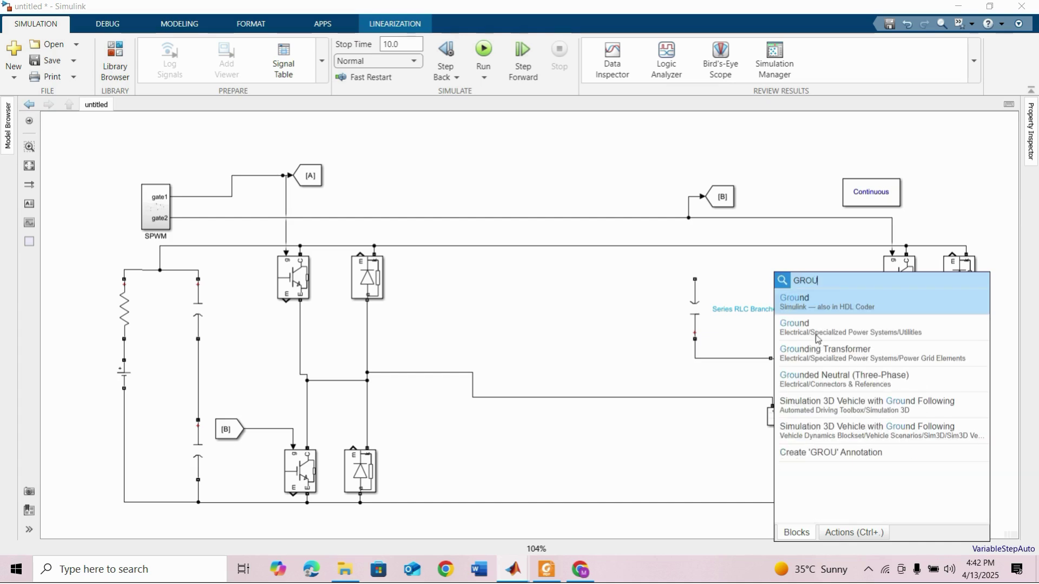
left_click(843, 334)
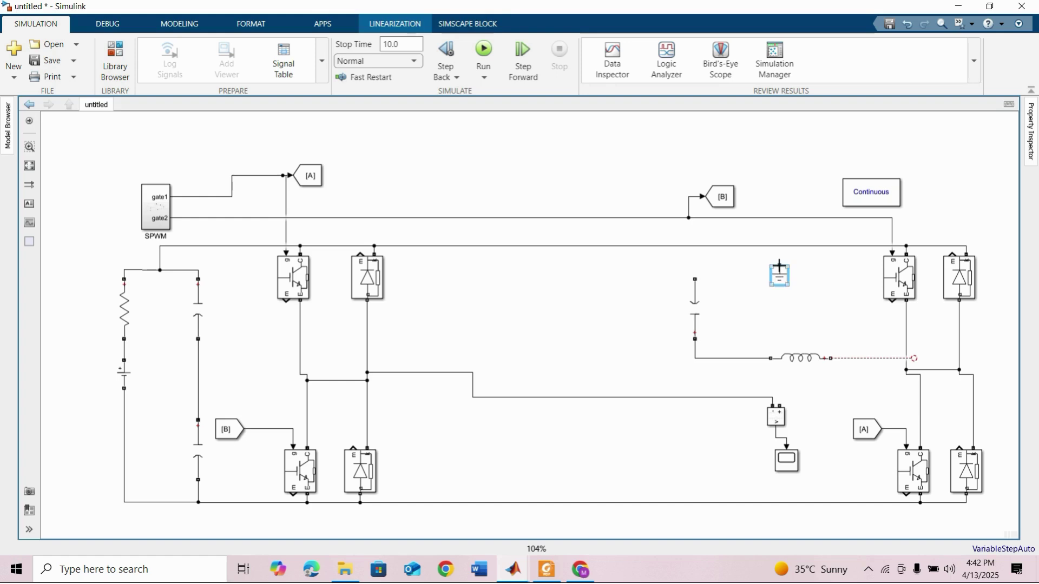
left_click_drag(779, 259, 695, 272)
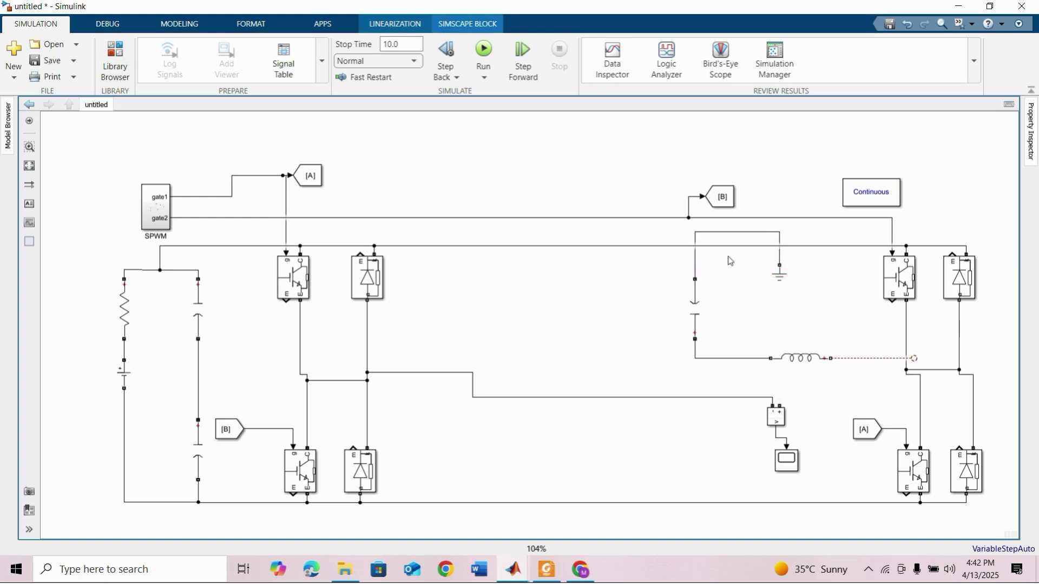
left_click_drag(735, 234, 739, 248)
Copy the inductor to the left of the filter capacitor and connect the original inductor's free end to the right bridge leg.
left_click(808, 371)
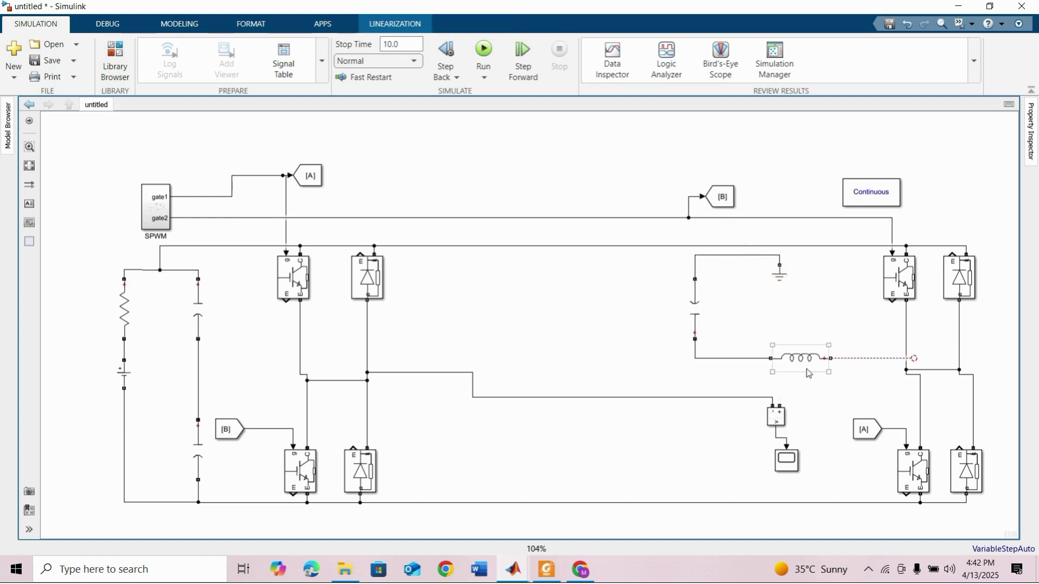
left_click_drag(802, 362, 621, 362)
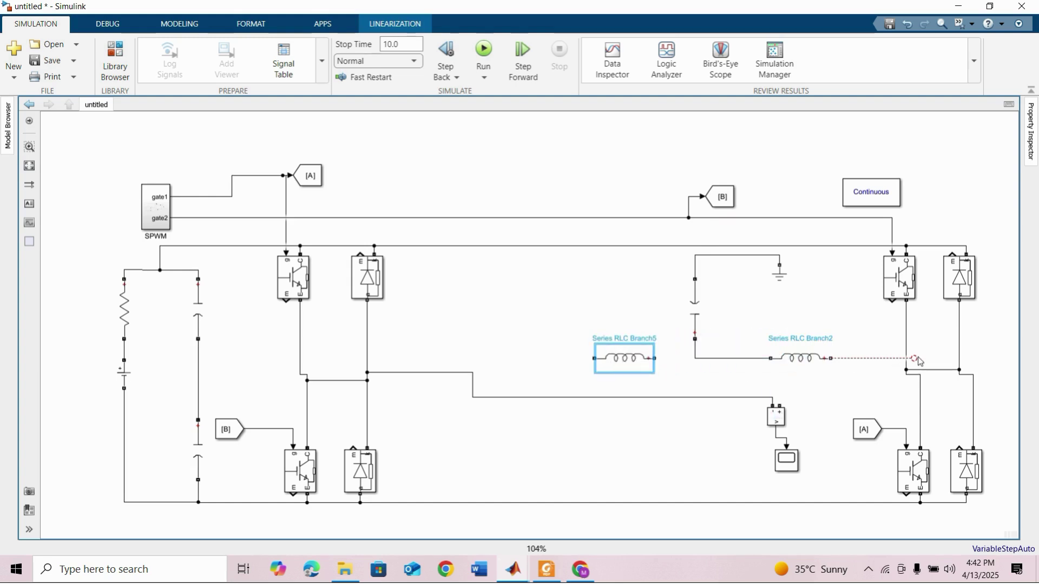
mouse_move(920, 362)
left_mouse_down()
mouse_move(875, 372)
mouse_move(842, 360)
mouse_move(906, 359)
left_mouse_up()
key("Delete")
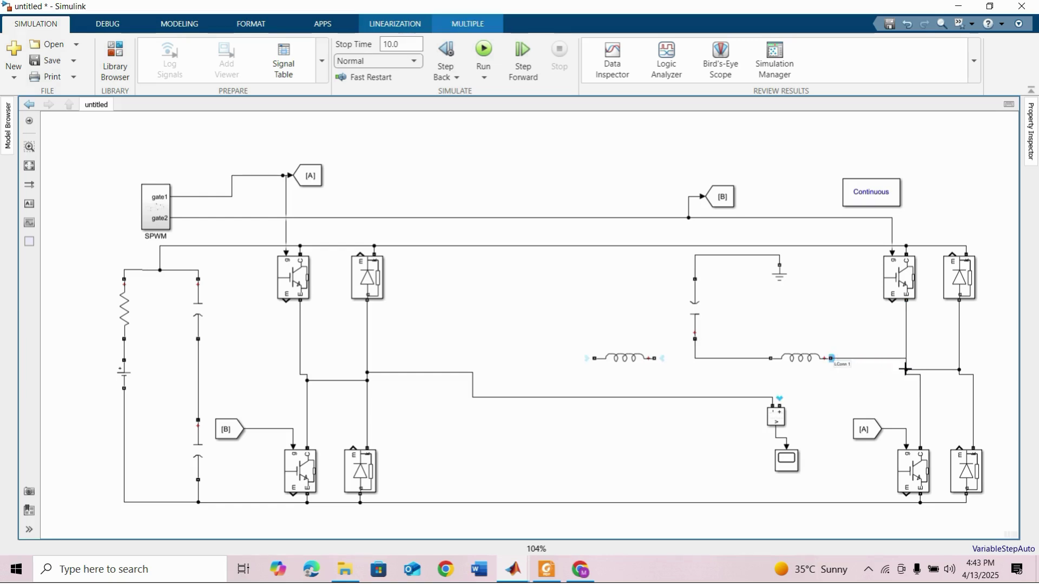
Change the copied inductor to branch type R so it serves as the load resistor.
double_click(626, 359)
left_click(736, 344)
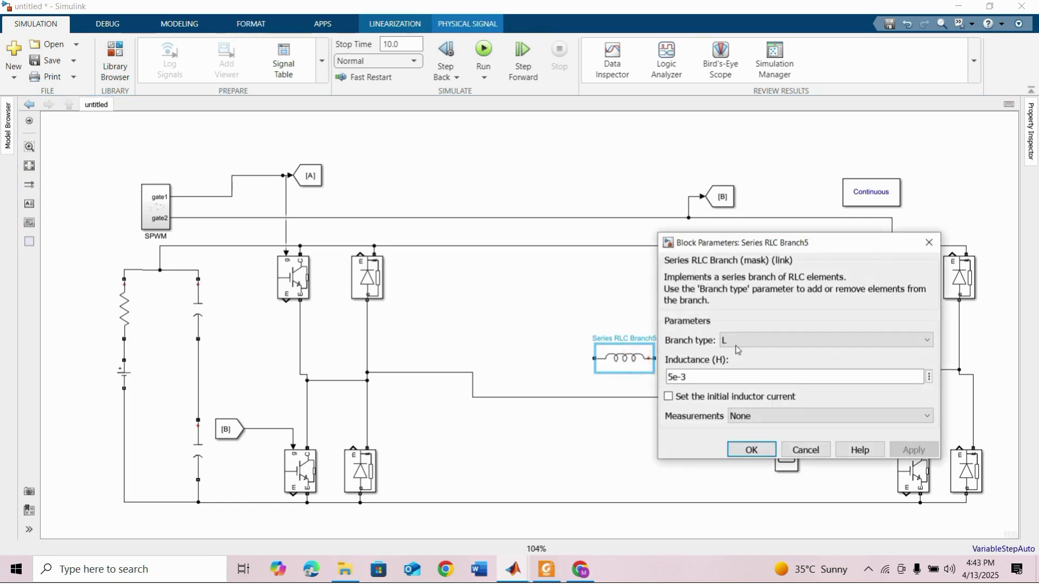
left_click(737, 365)
left_click(751, 431)
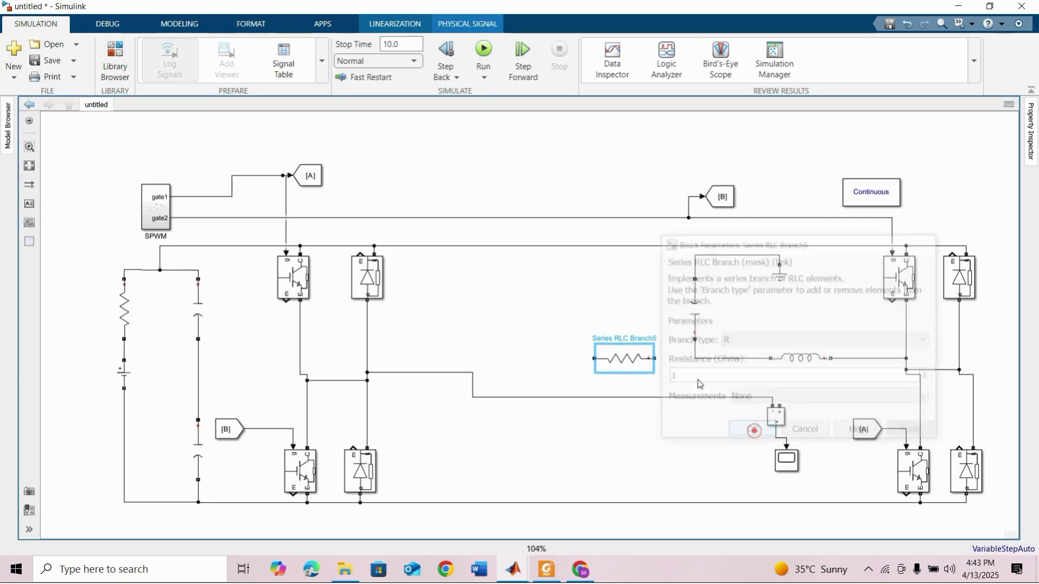
Wire the load resistor between the left bridge leg and the LC filter node, with the voltage measurement block connected across it.
left_click_drag(656, 358, 695, 358)
left_click_drag(595, 358, 467, 373)
mouse_move(777, 416)
left_mouse_down()
mouse_move(636, 416)
mouse_move(669, 358)
left_mouse_up()
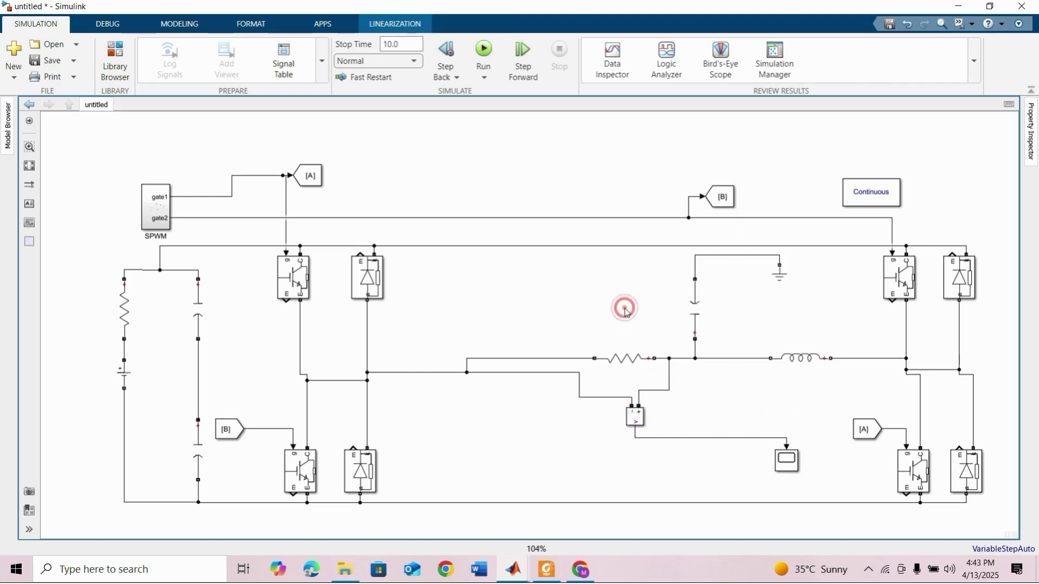
Set the solver's maximum step size to 1e-4 in the model's configuration parameters and accept the change.
left_click(175, 28)
left_click(360, 46)
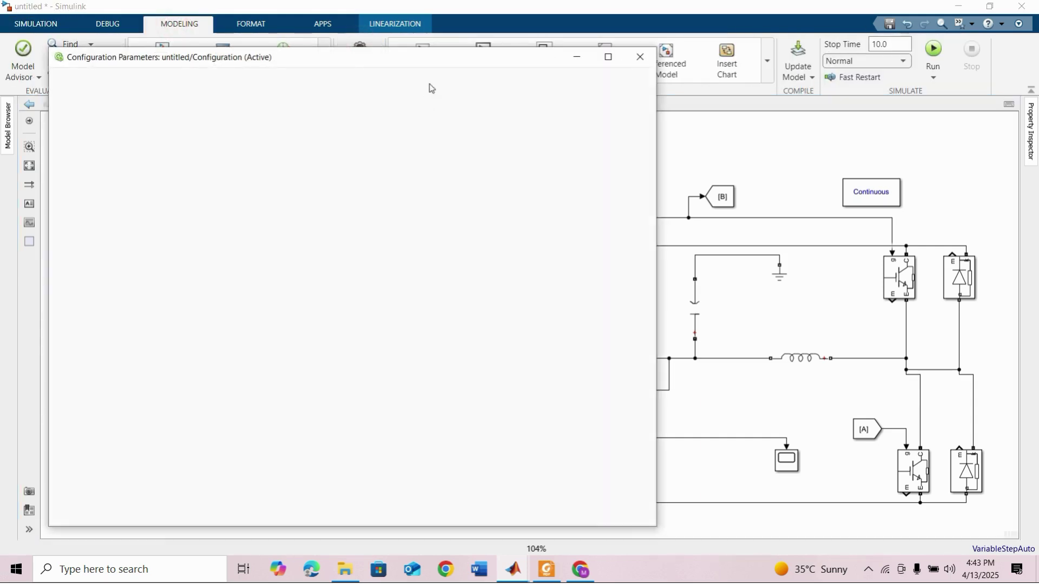
left_click_drag(391, 58, 473, 67)
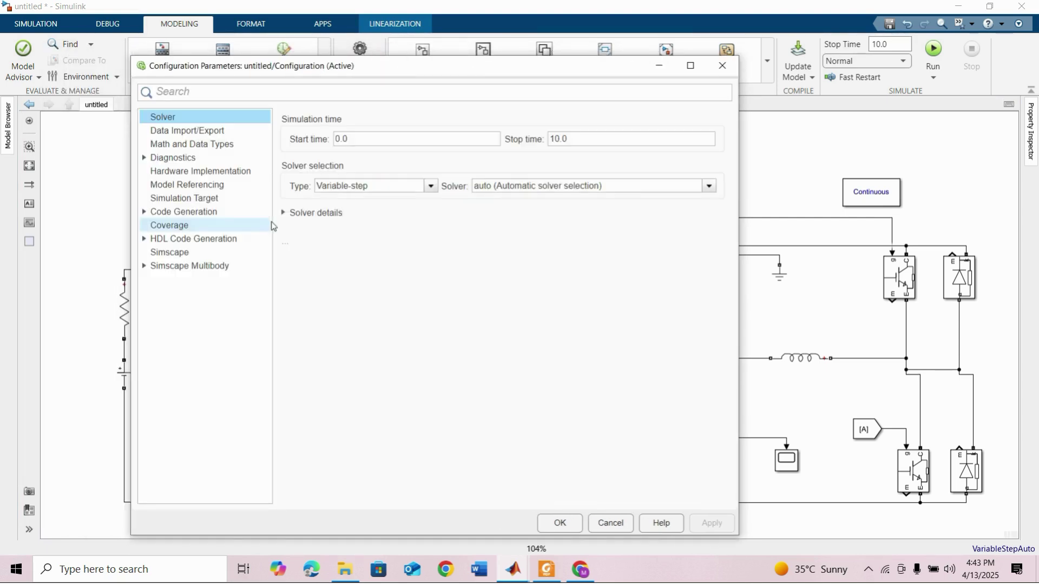
left_click(285, 213)
left_click(400, 242)
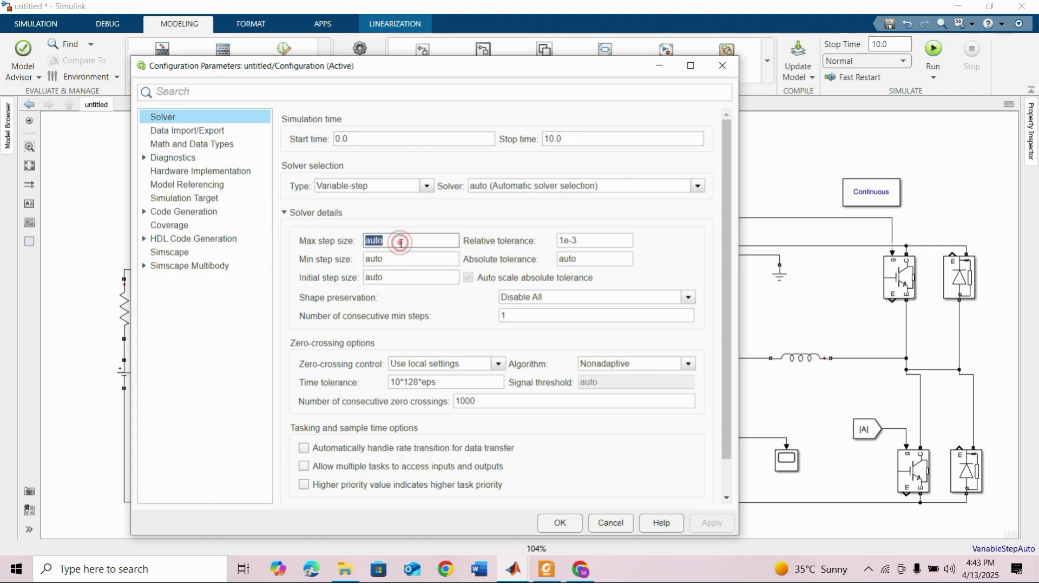
type("1E-4")
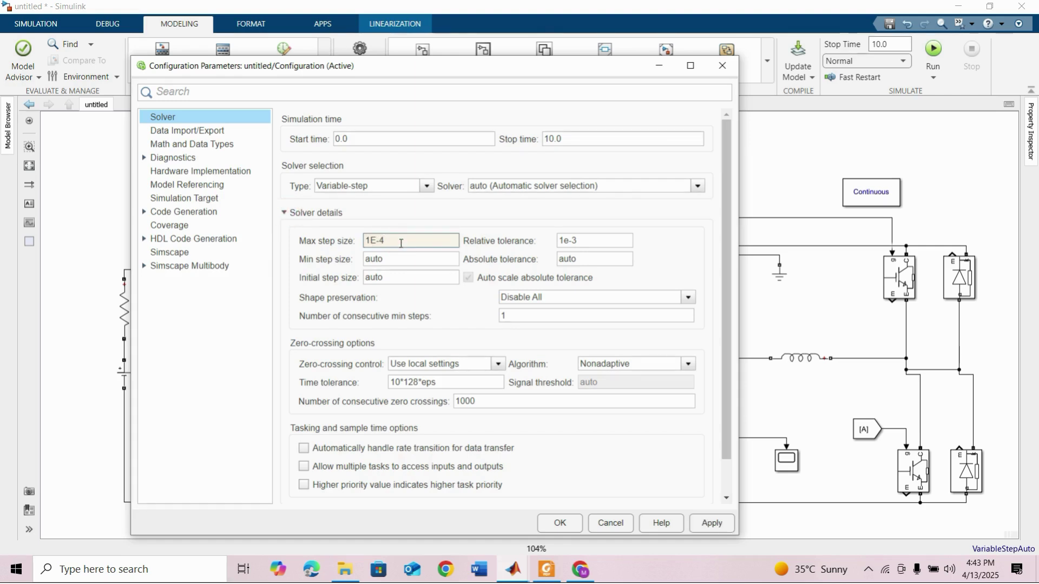
key("ctrl+a")
type("1e")
type("e")
left_click(560, 523)
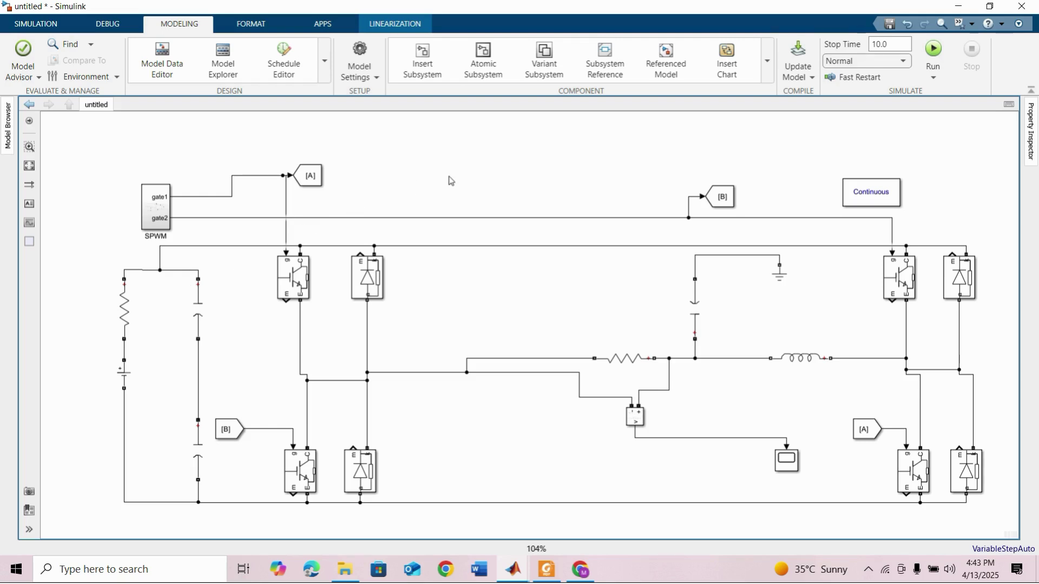
Move the powergui block slightly higher so it lines up with the upper [A] tag.
left_click_drag(857, 195, 853, 178)
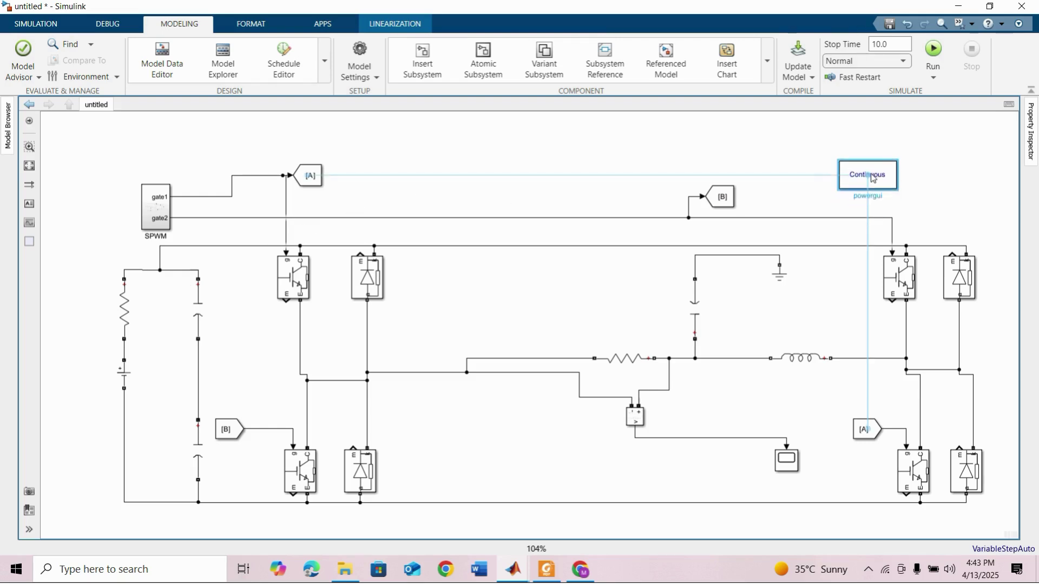
left_click(560, 167)
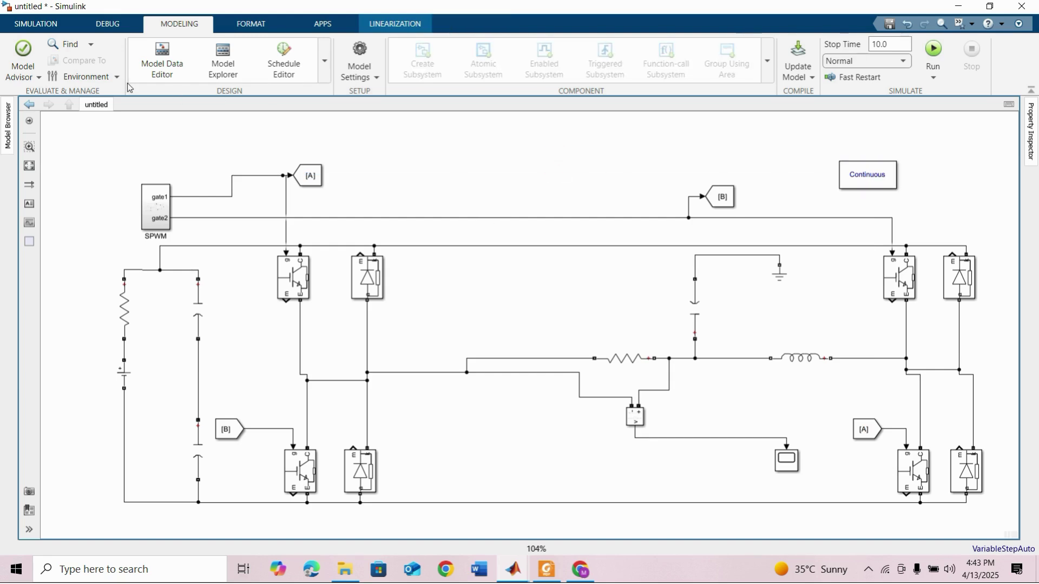
Switch to MATLAB, assign fs=4000 in the Command Window, and return to the inverter model.
left_click(39, 23)
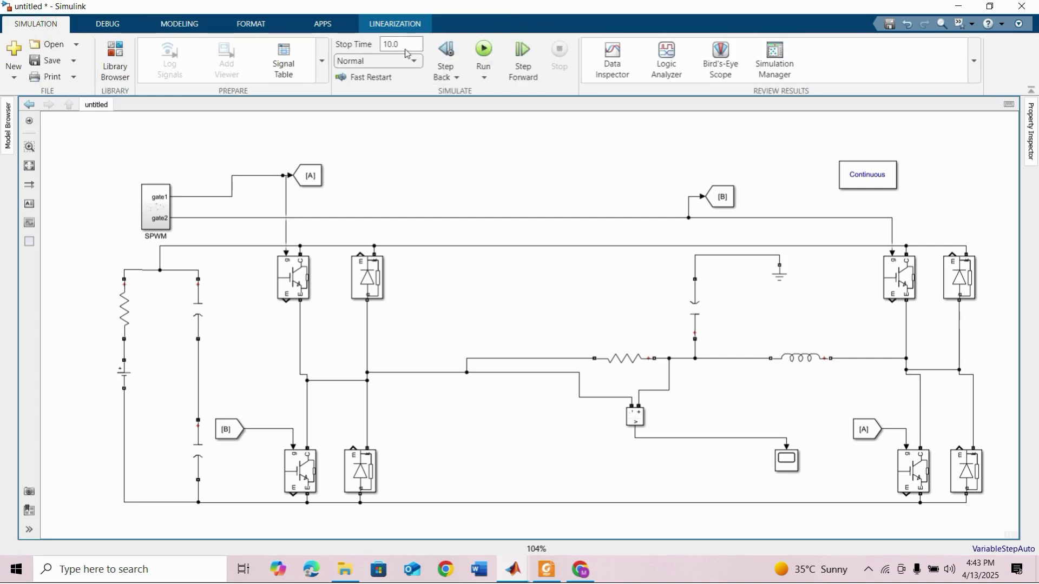
mouse_move(514, 570)
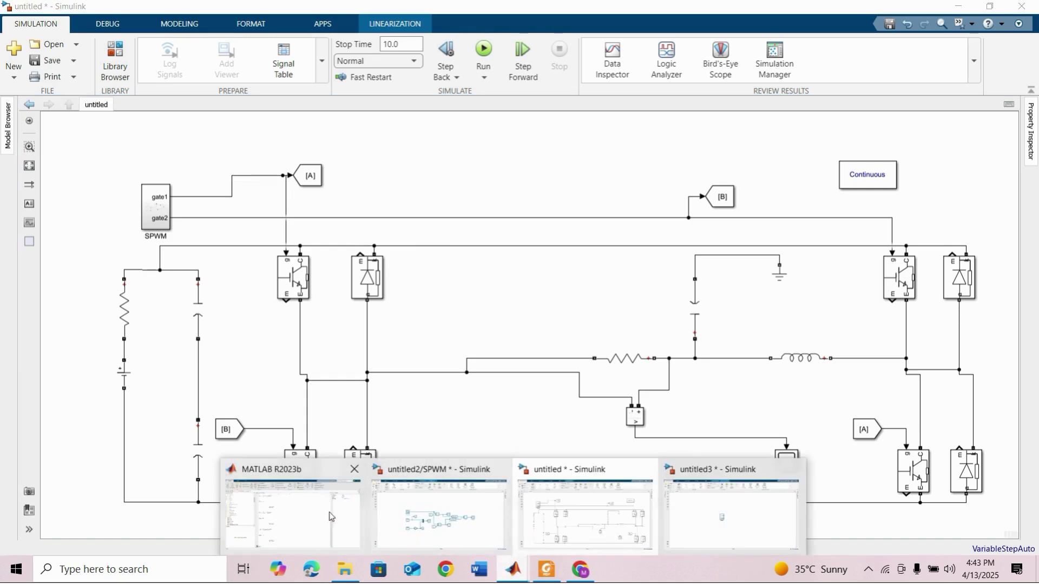
left_click(298, 505)
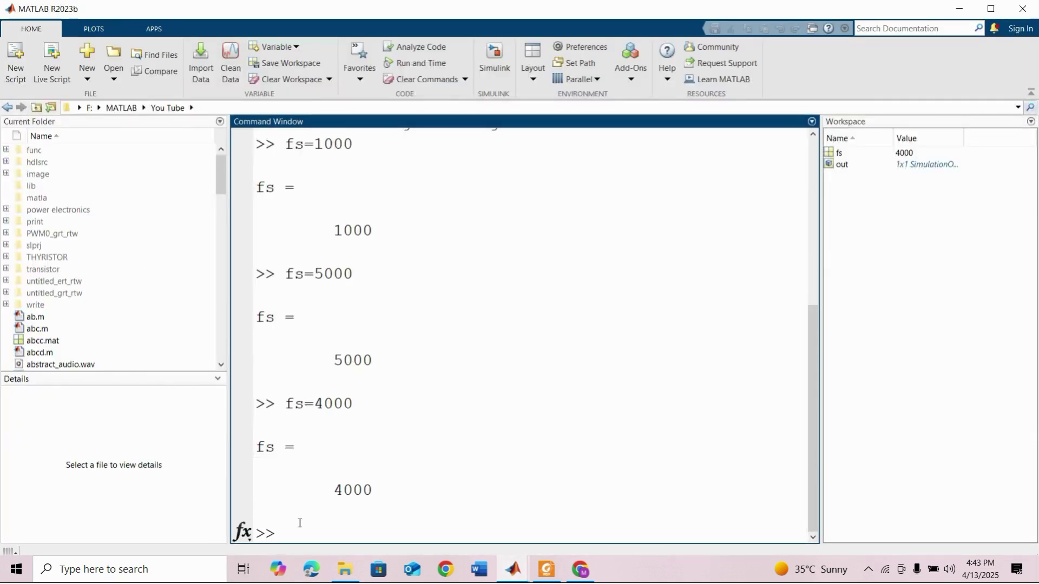
type("fs=4000")
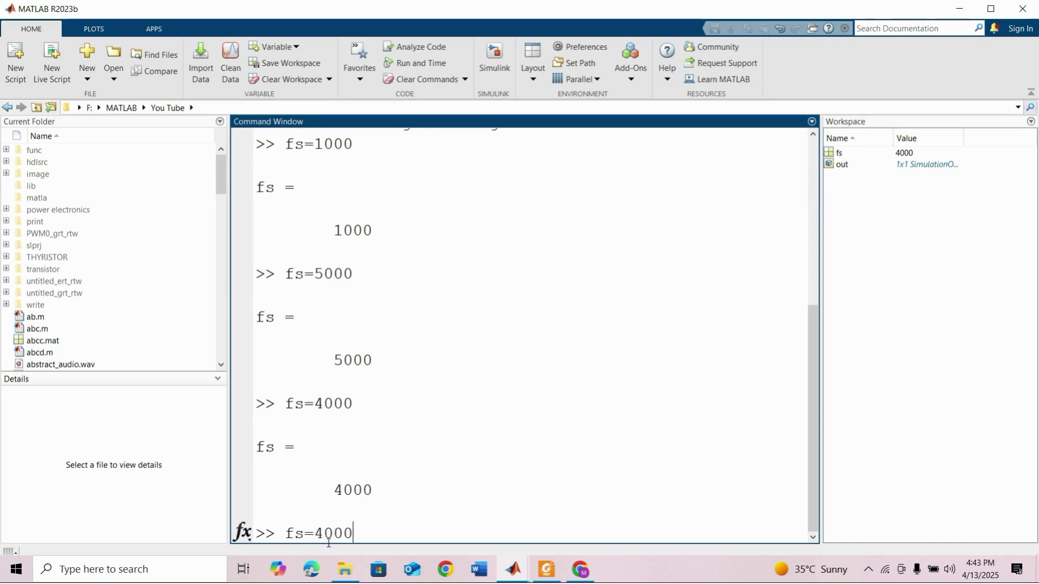
key("Return")
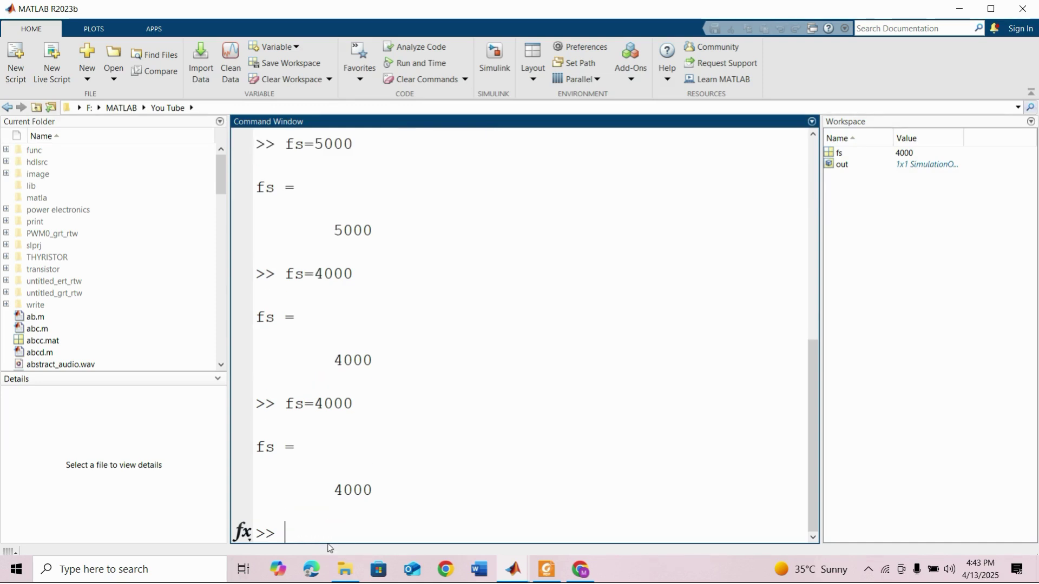
left_click(512, 580)
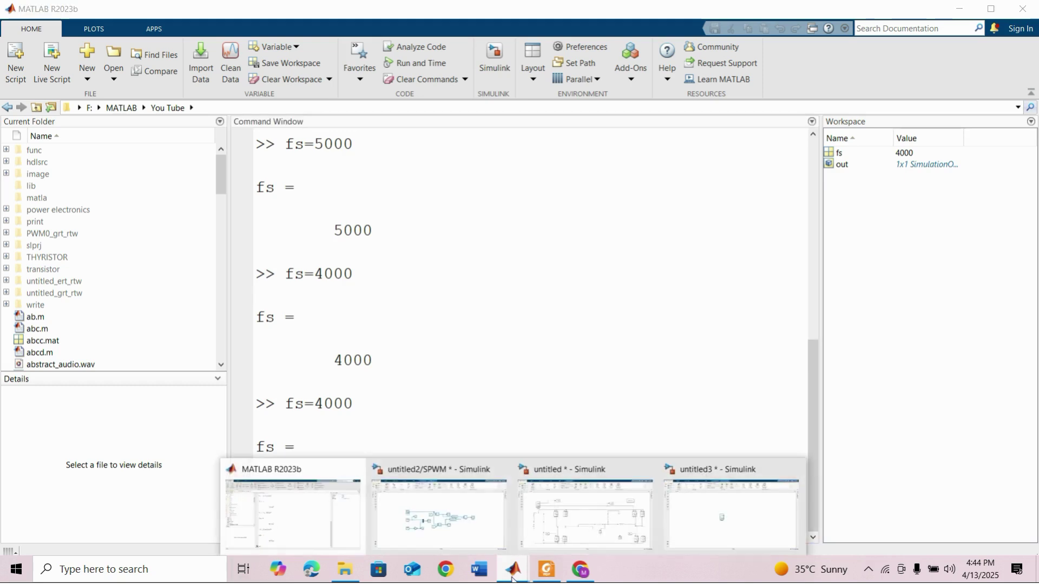
left_click(616, 523)
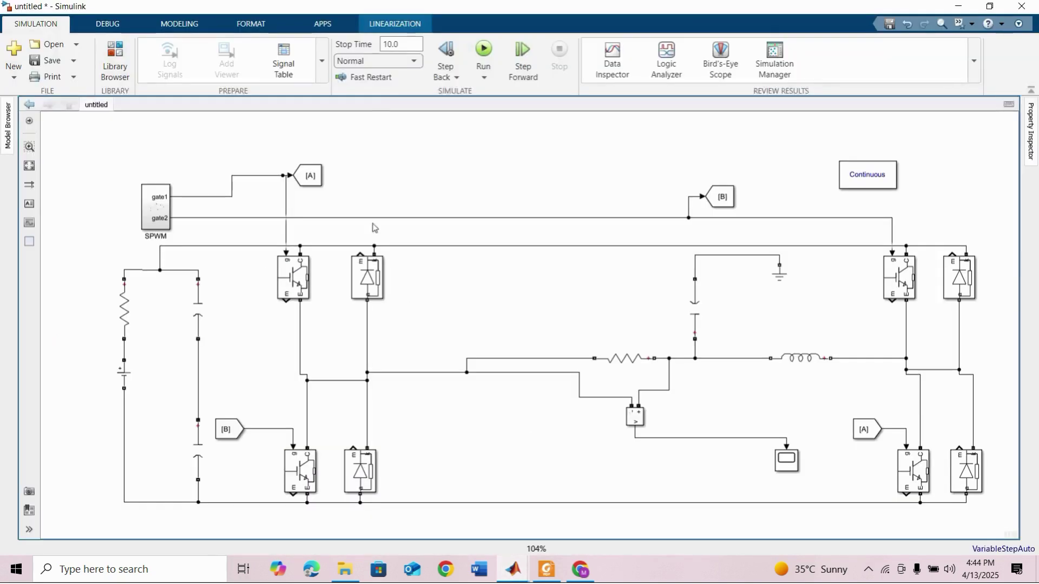
Set the simulation stop time to 0.5 and run the inverter model.
left_click(414, 49)
type("0.5")
left_click(484, 51)
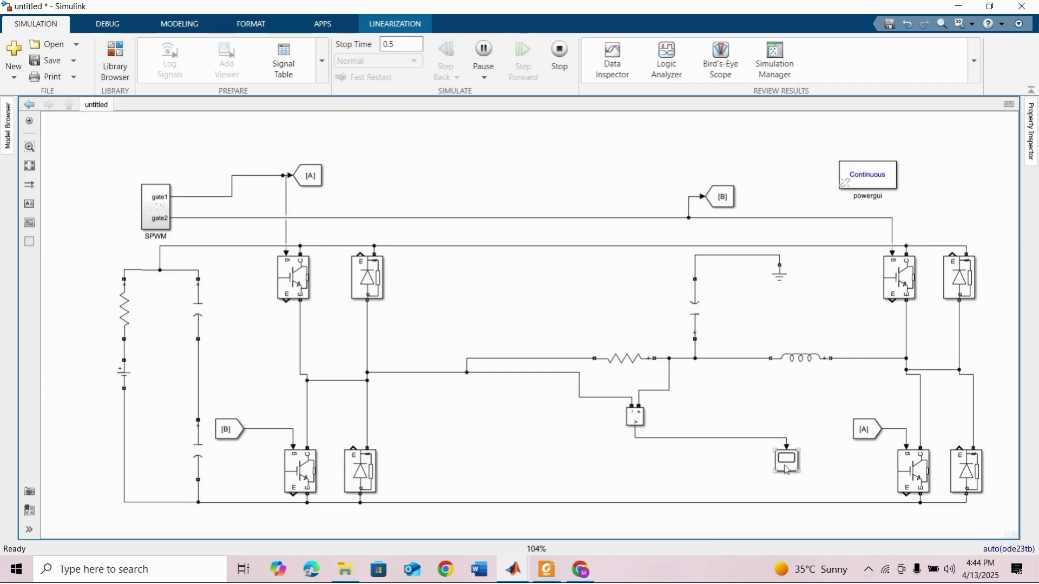
Examine the load voltage waveform in the scope and check the DC voltage source's amplitude against it.
left_click(787, 470)
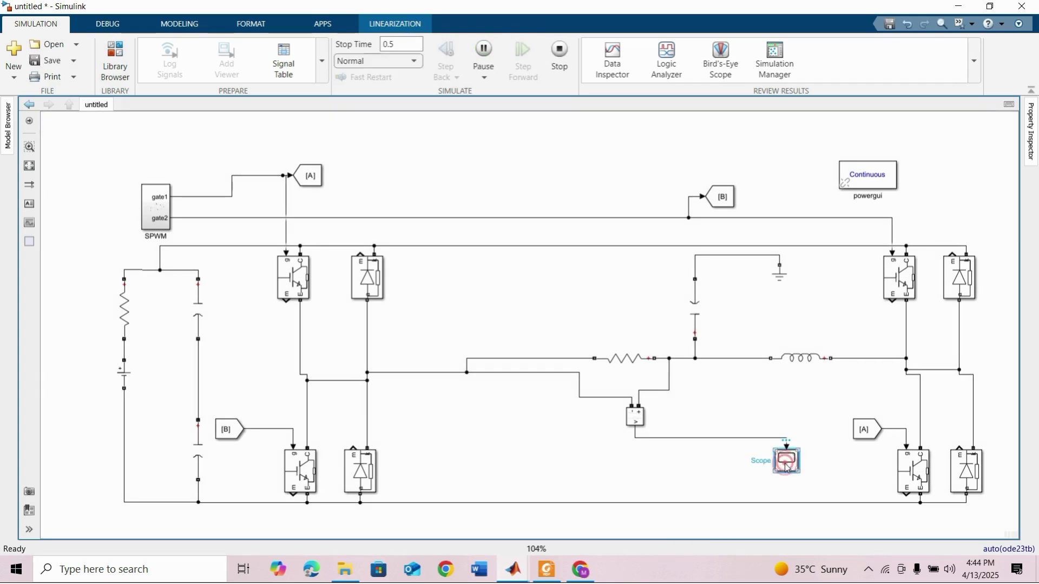
double_click(787, 469)
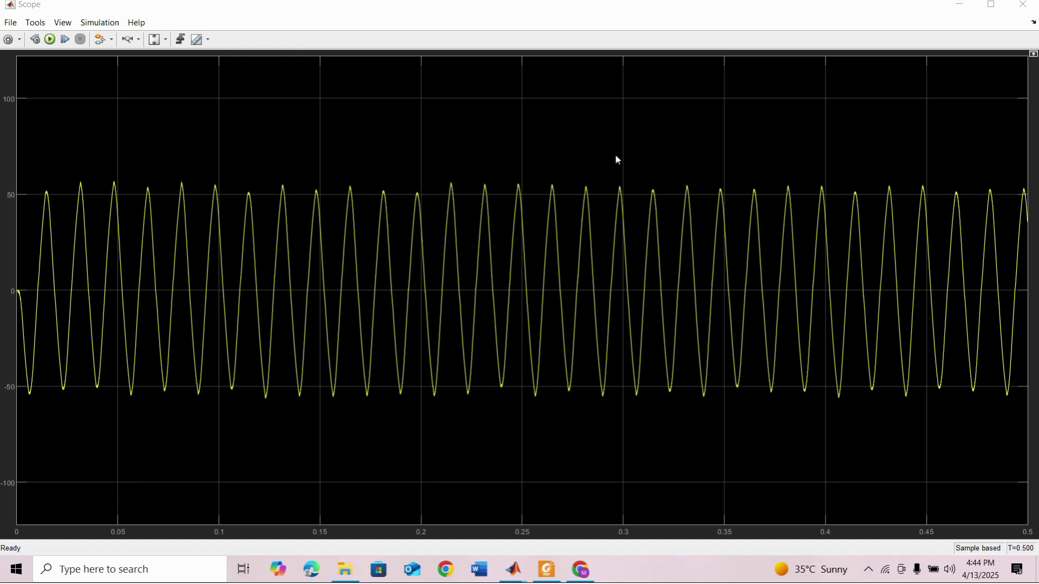
left_click(958, 6)
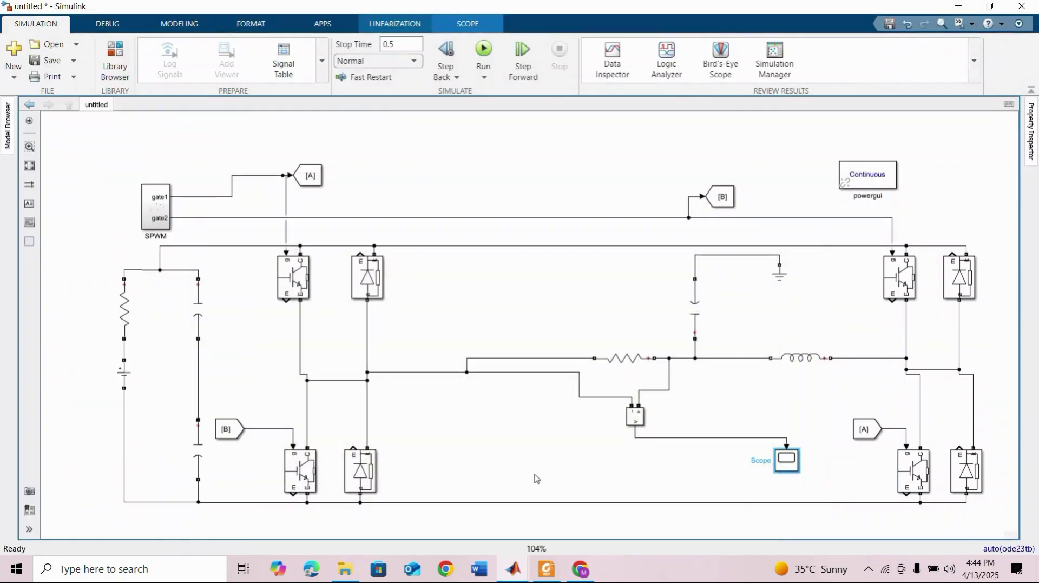
double_click(124, 373)
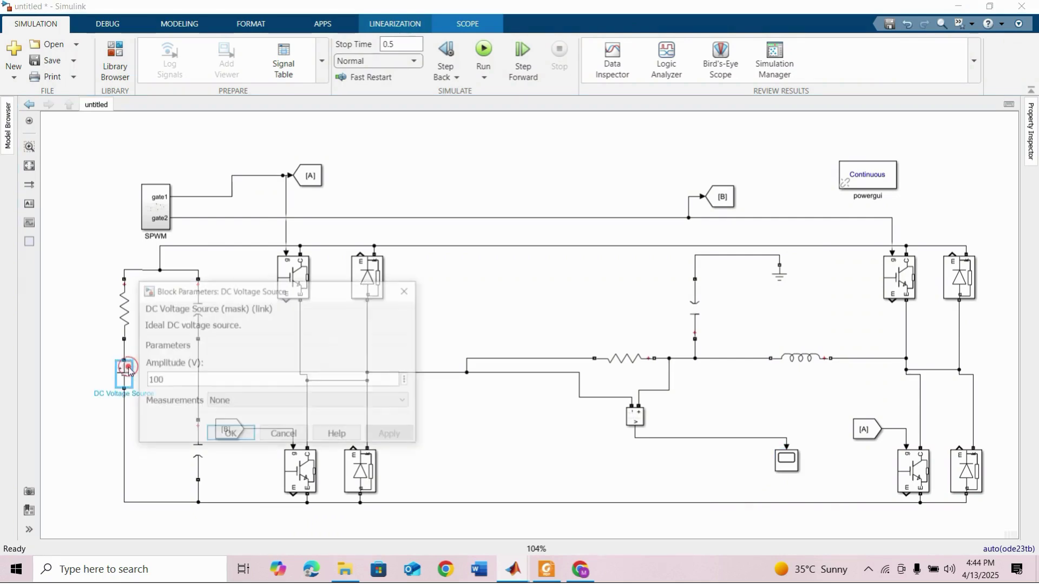
left_click(231, 435)
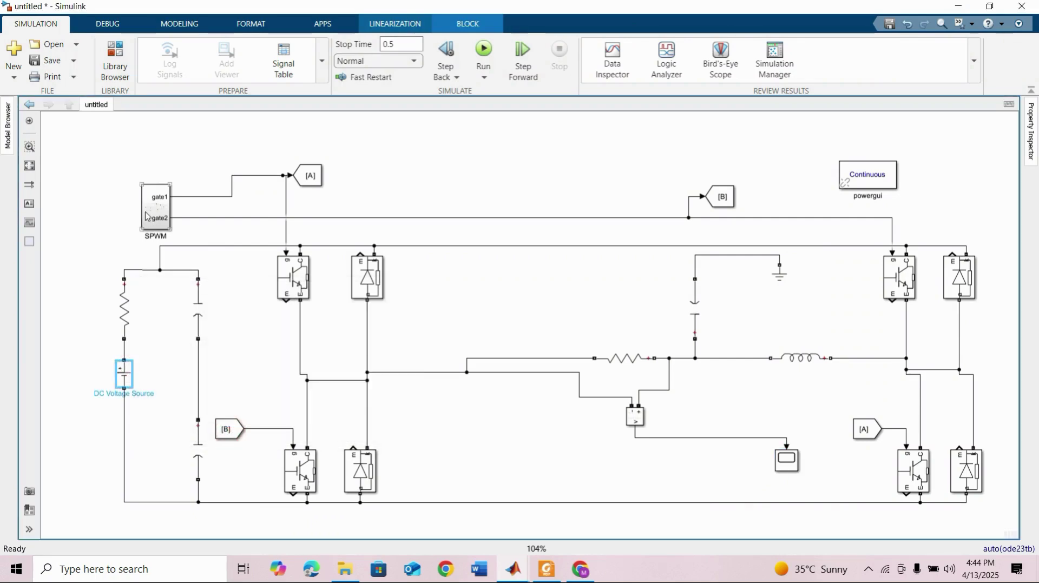